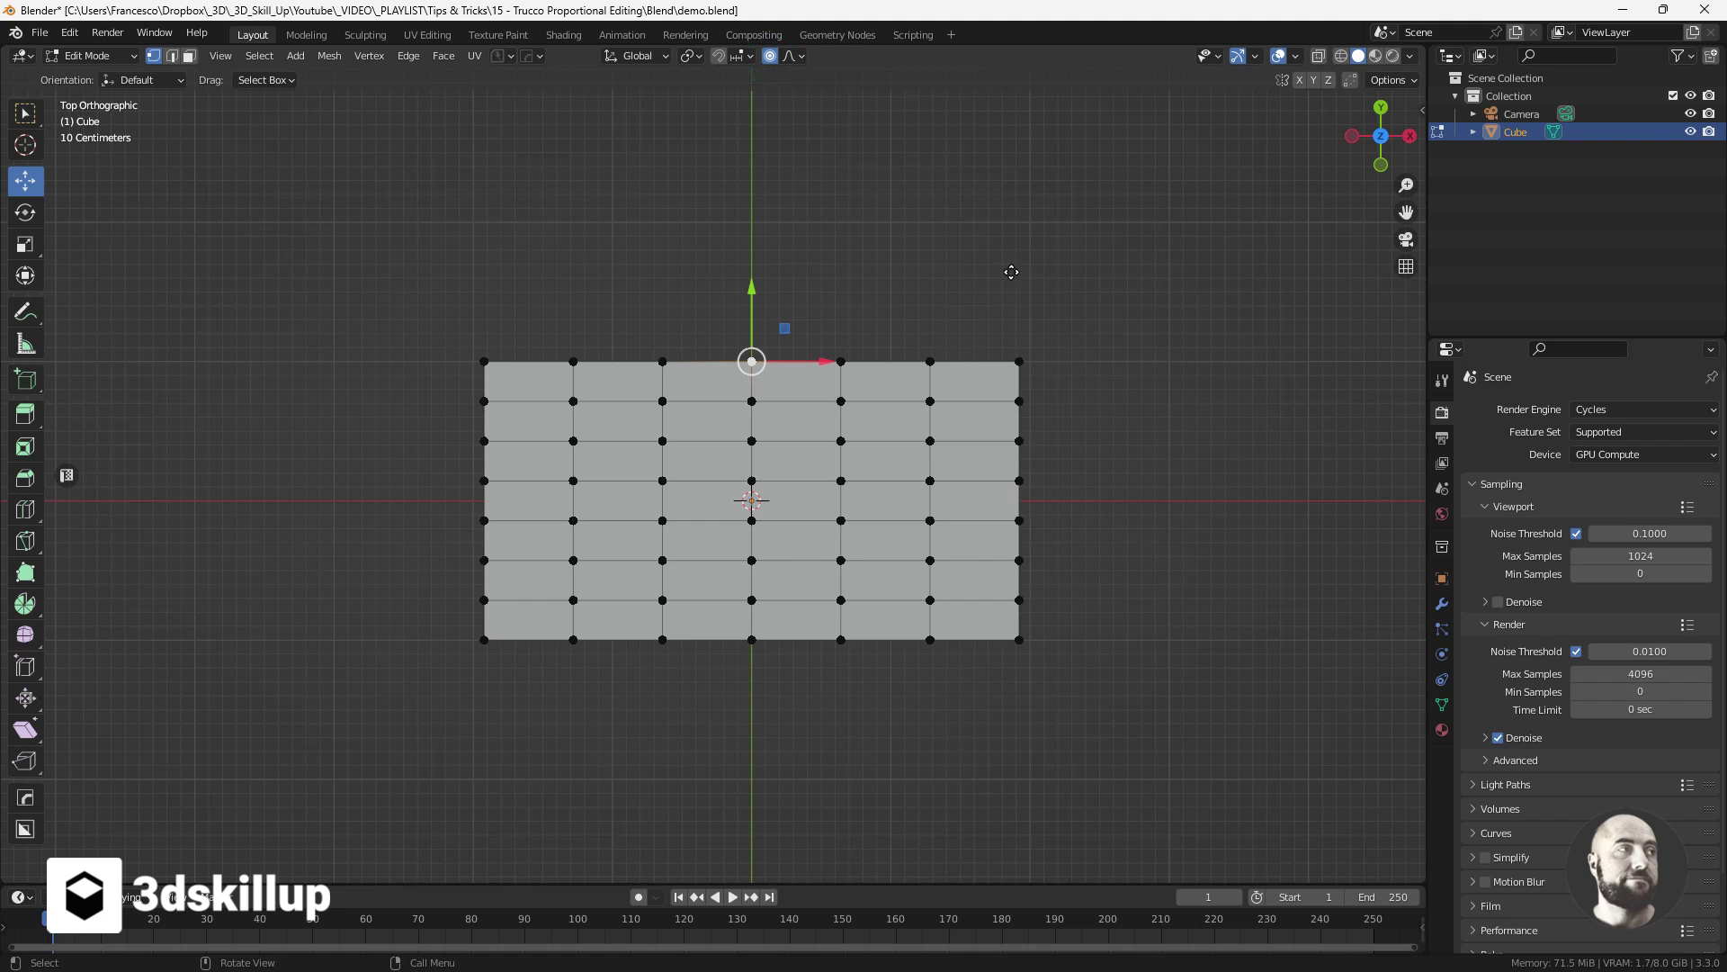
Raise the middle vertex of the grid's top edge slightly using smooth proportional editing
key("g")
scroll(1015, 259, "up", 2)
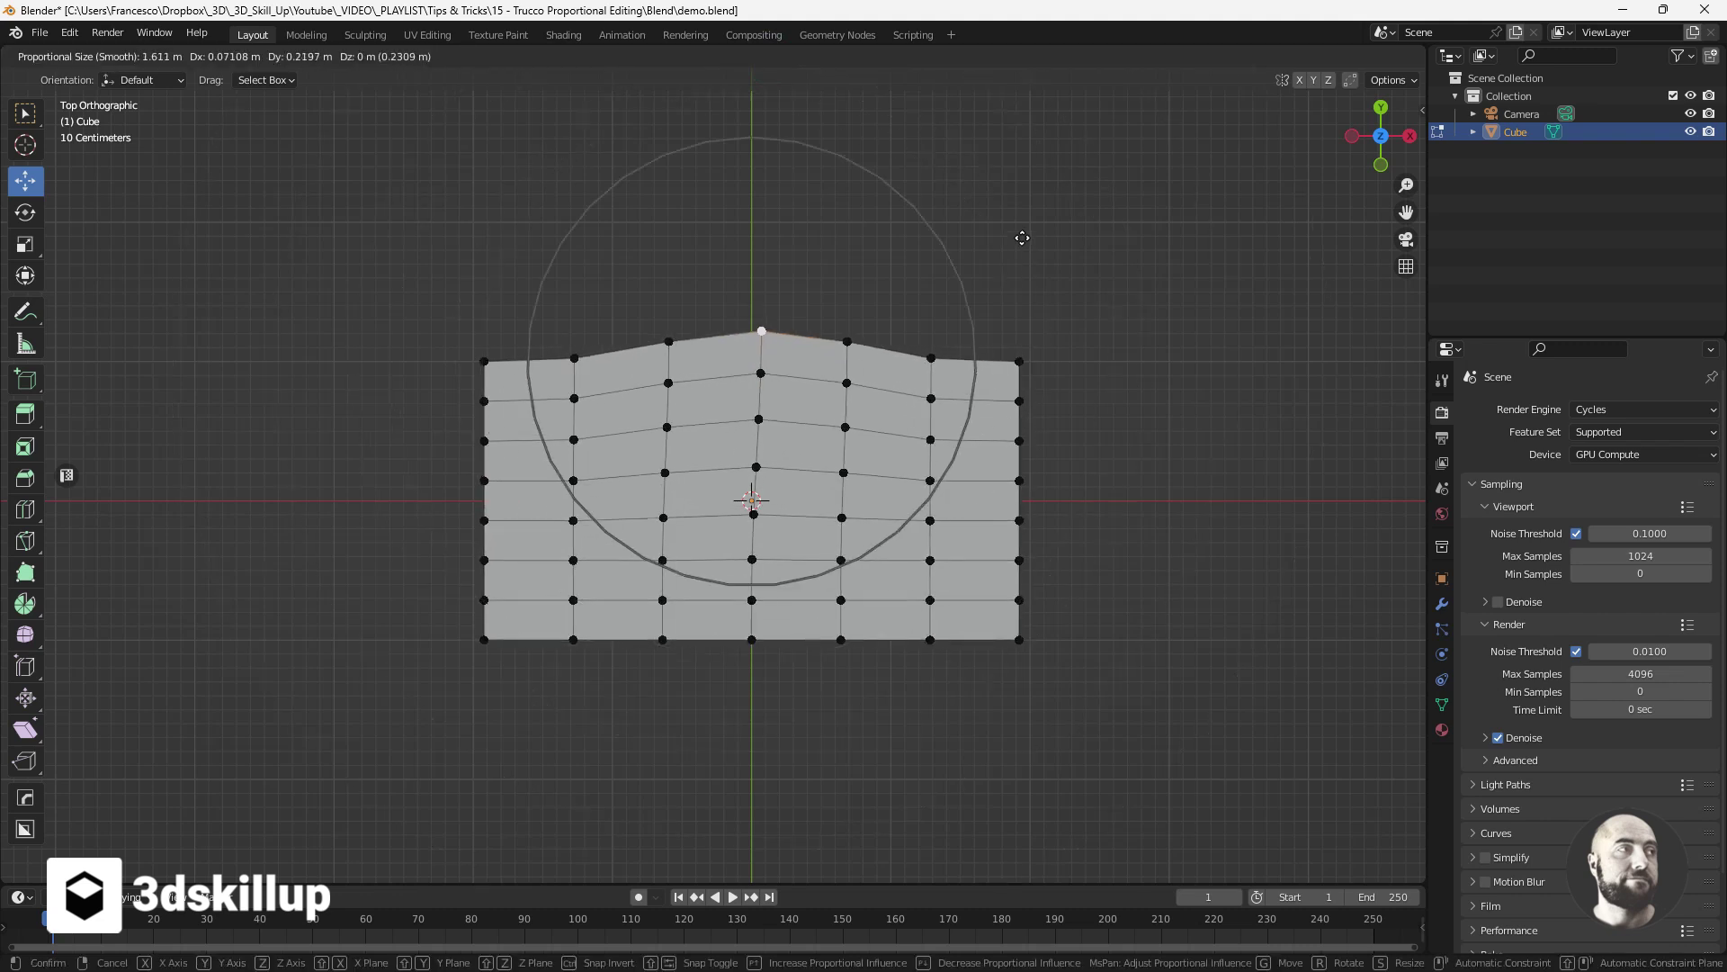
left_click(1011, 256)
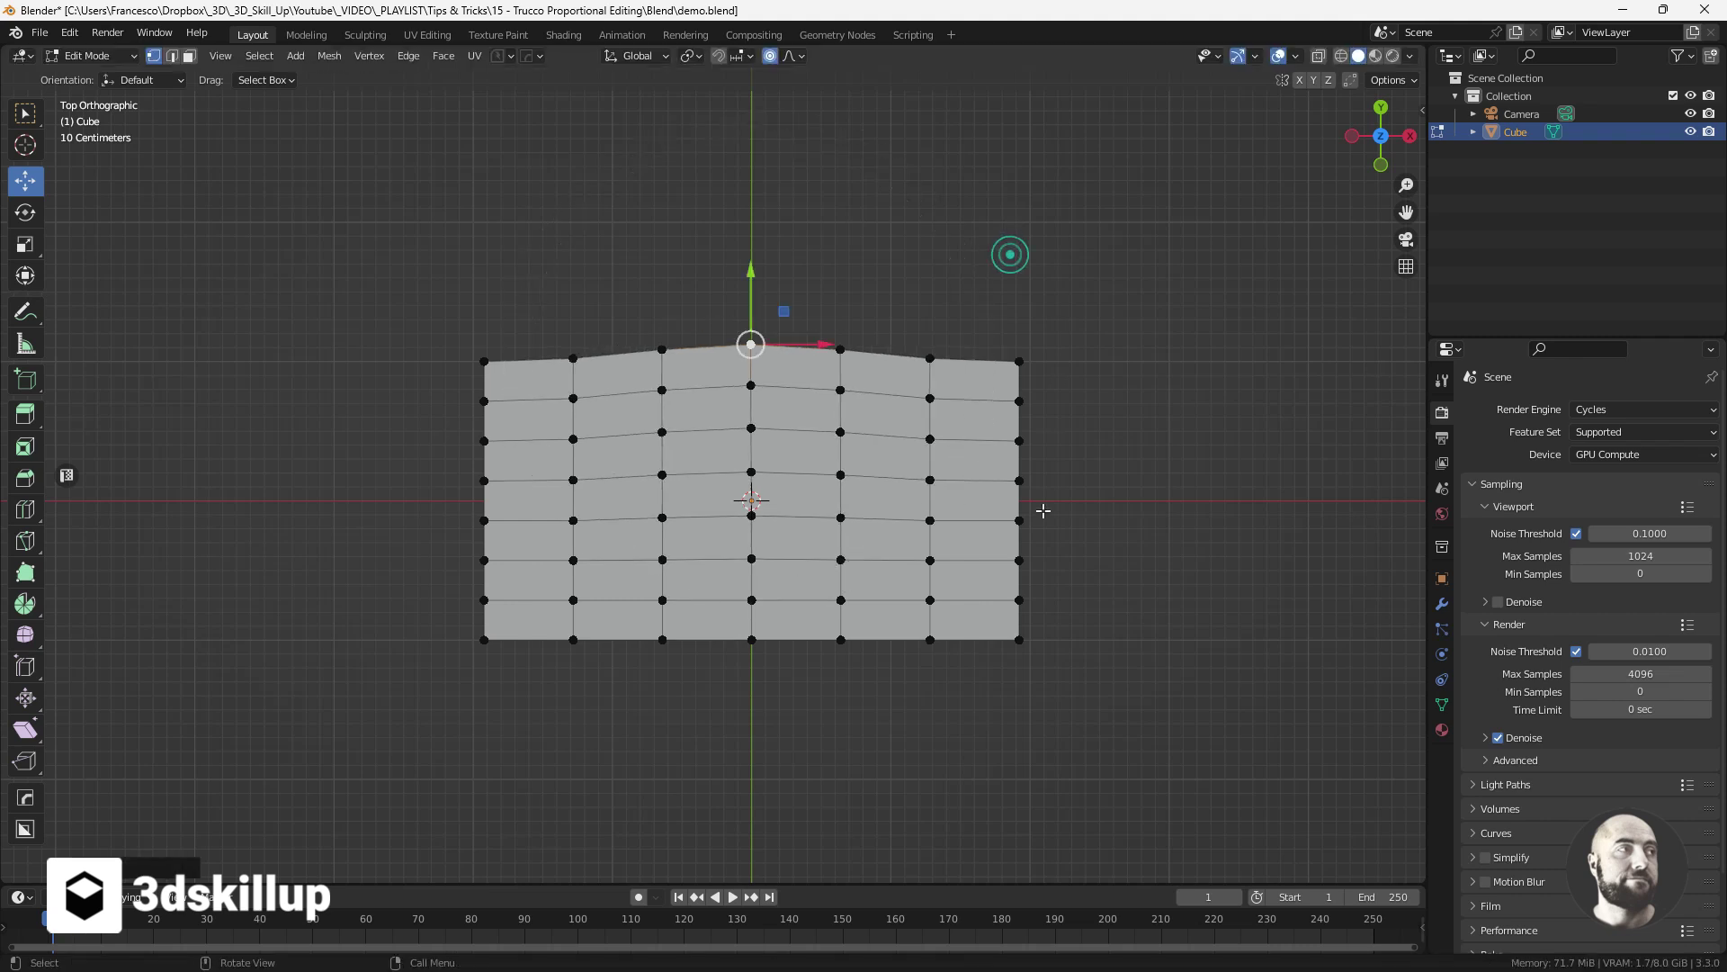
Move the third vertex from the bottom of the grid's right edge inward with a proportional size of about 1.21 m
left_click(1019, 564)
key("g")
scroll(1200, 580, "up", 1)
scroll(1200, 580, "up", 1)
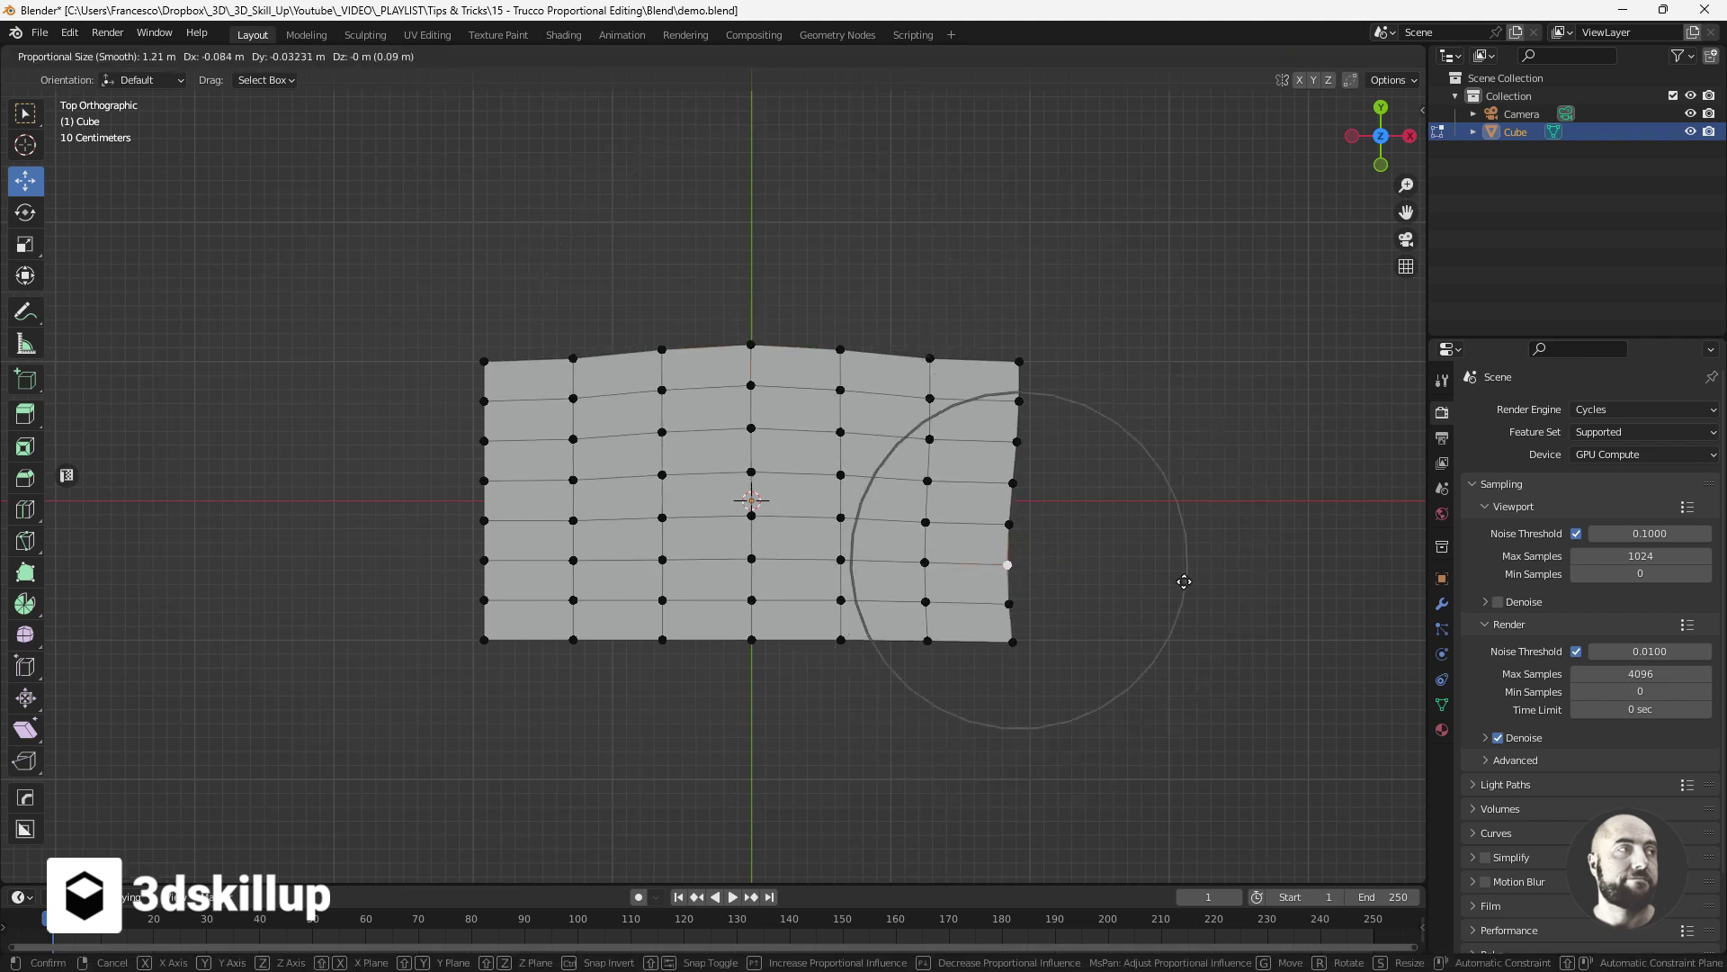
left_click(1152, 581)
Move the third vertex from the bottom of the grid's left edge outward using smooth proportional editing
left_click(493, 554)
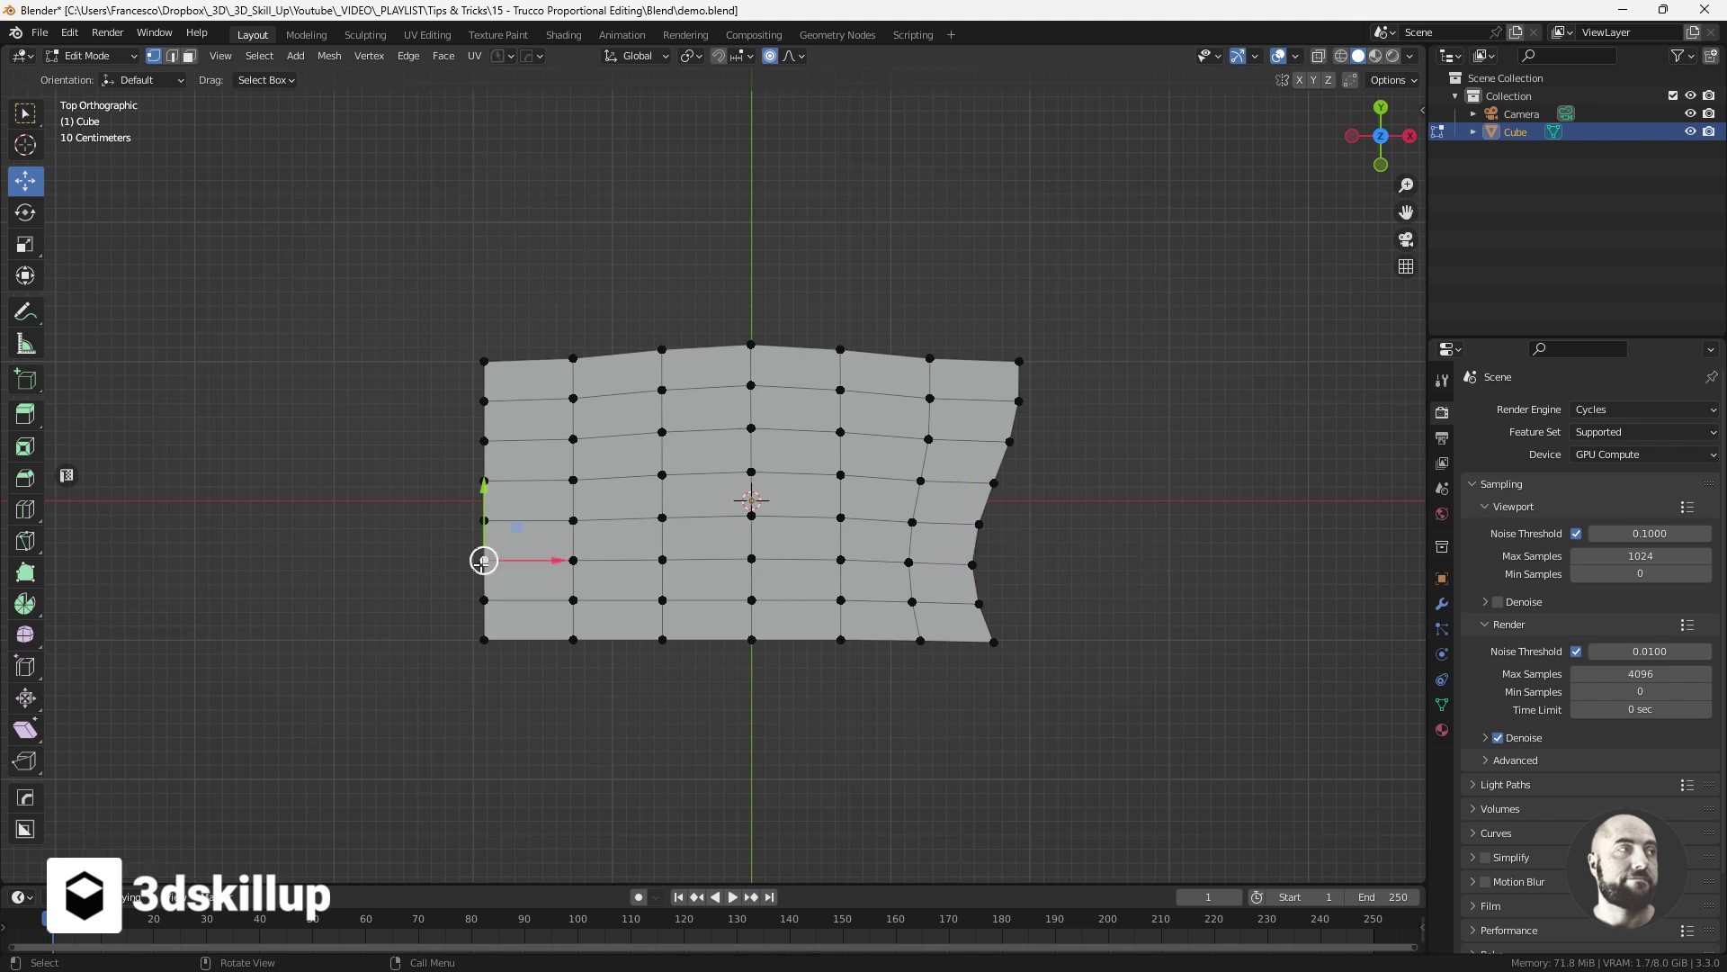
key("g")
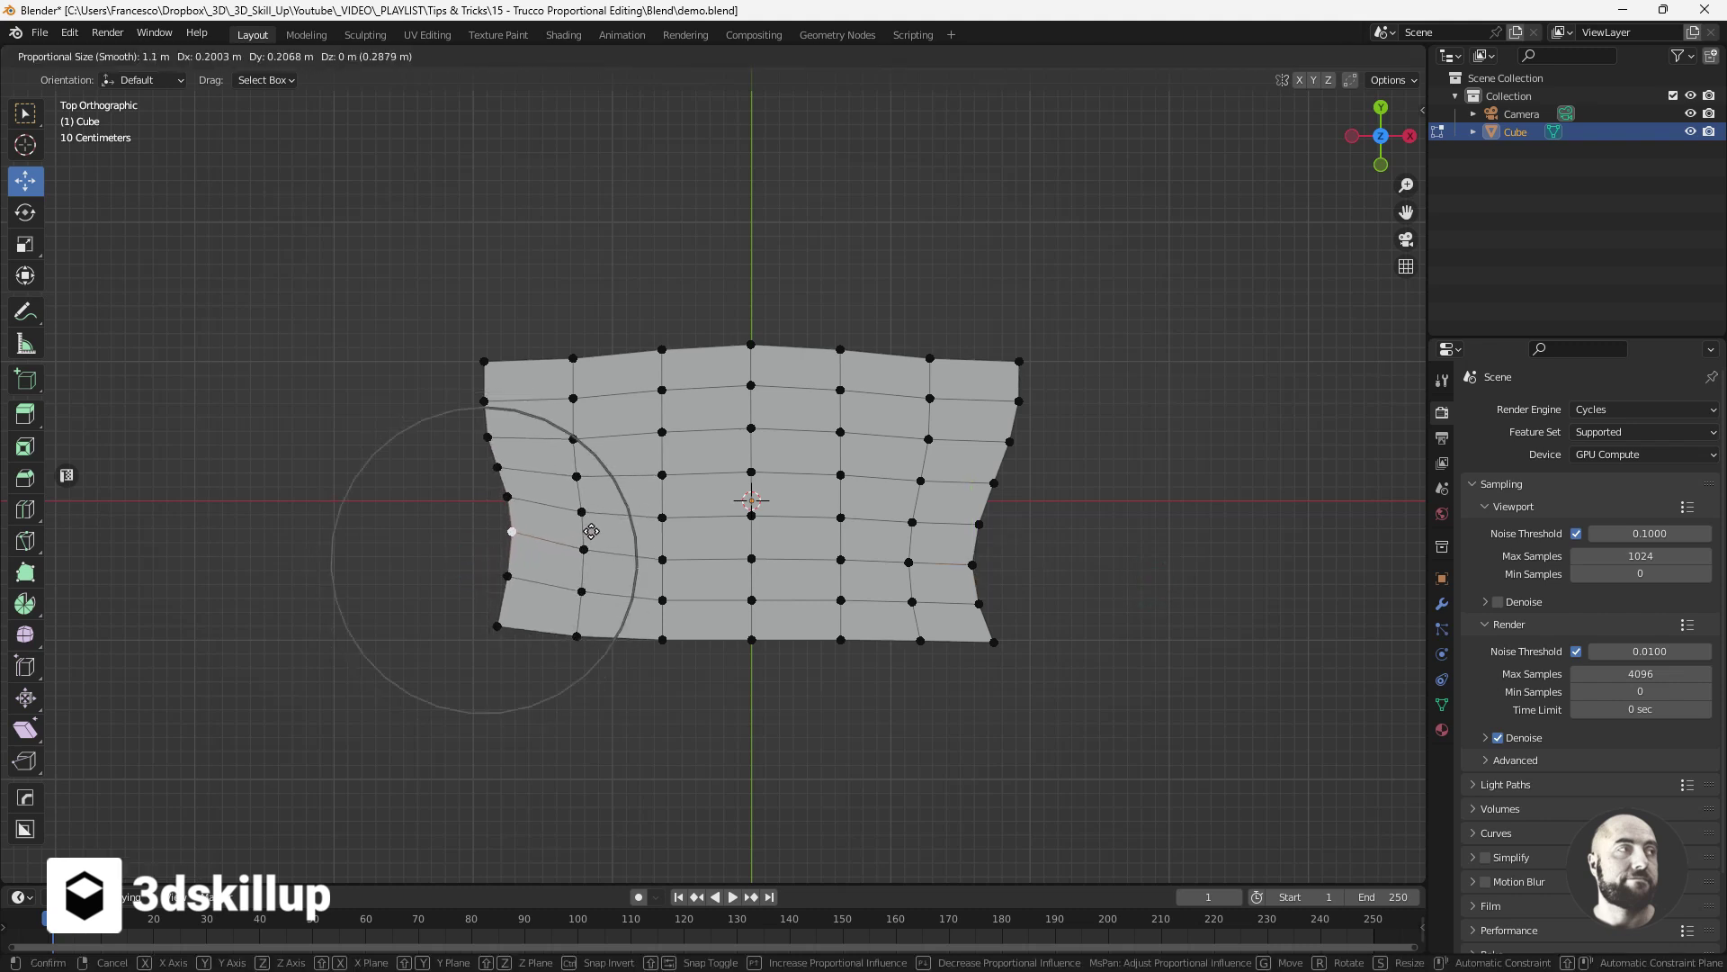
scroll(571, 545, "down", 1)
left_click(466, 565)
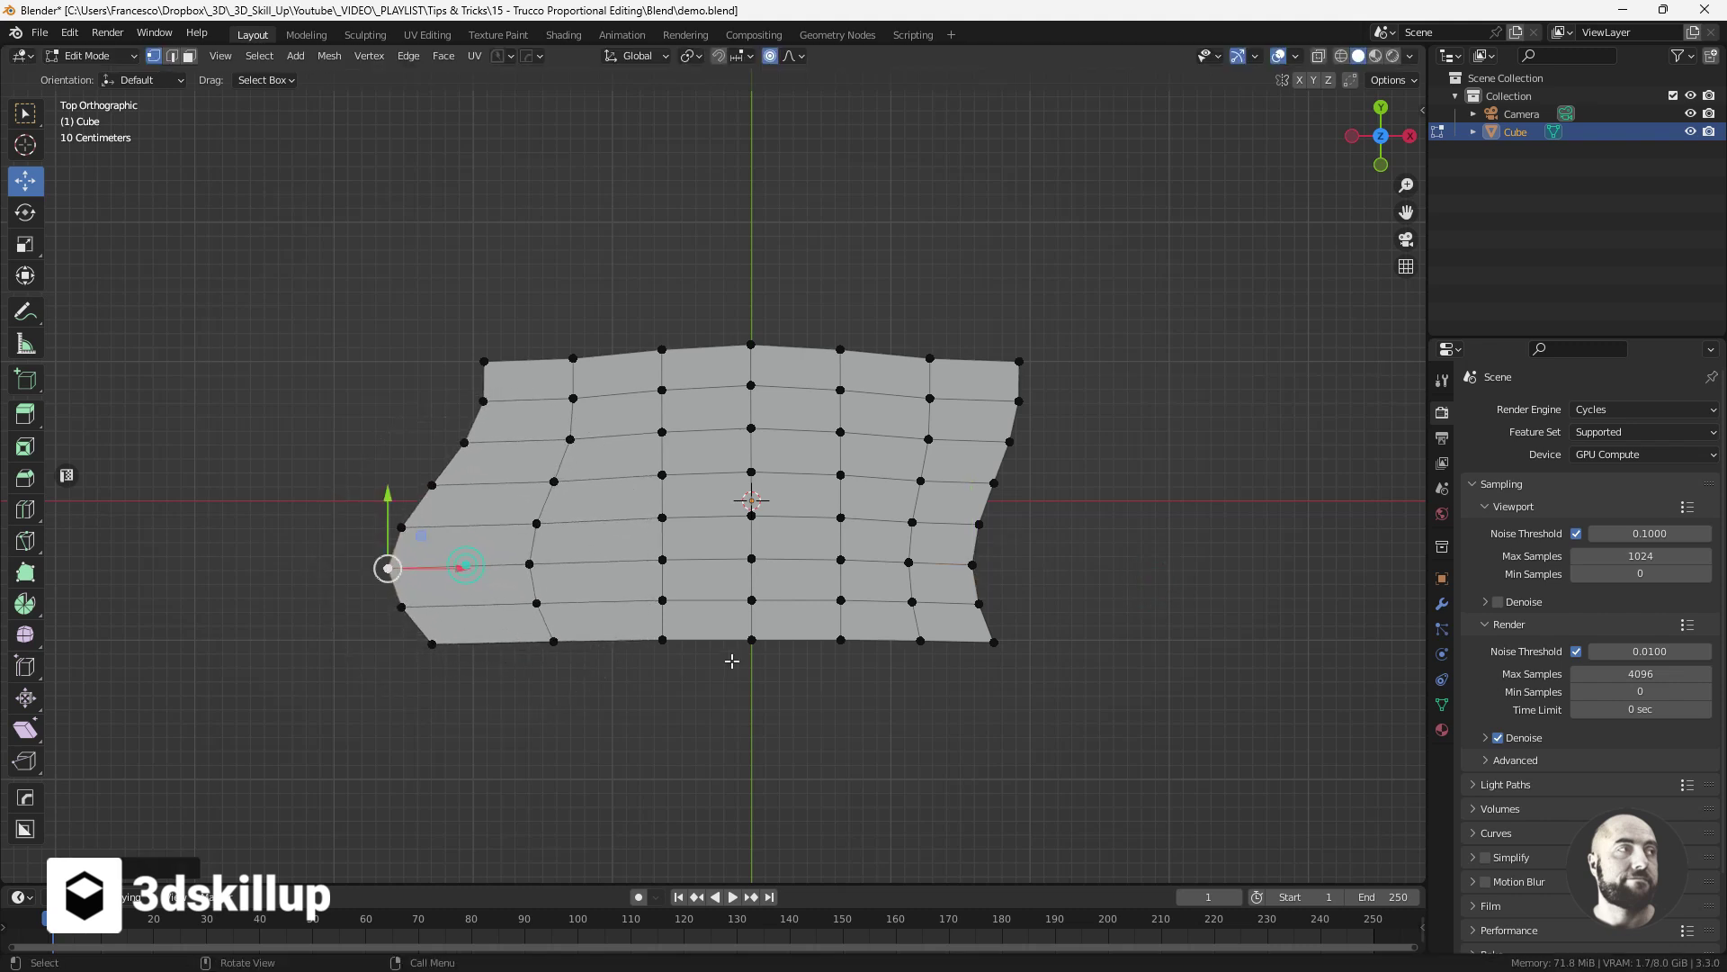
Pull the middle vertex of the grid's bottom edge down with a proportional size of about 1.21 m
left_click(749, 640)
key("g")
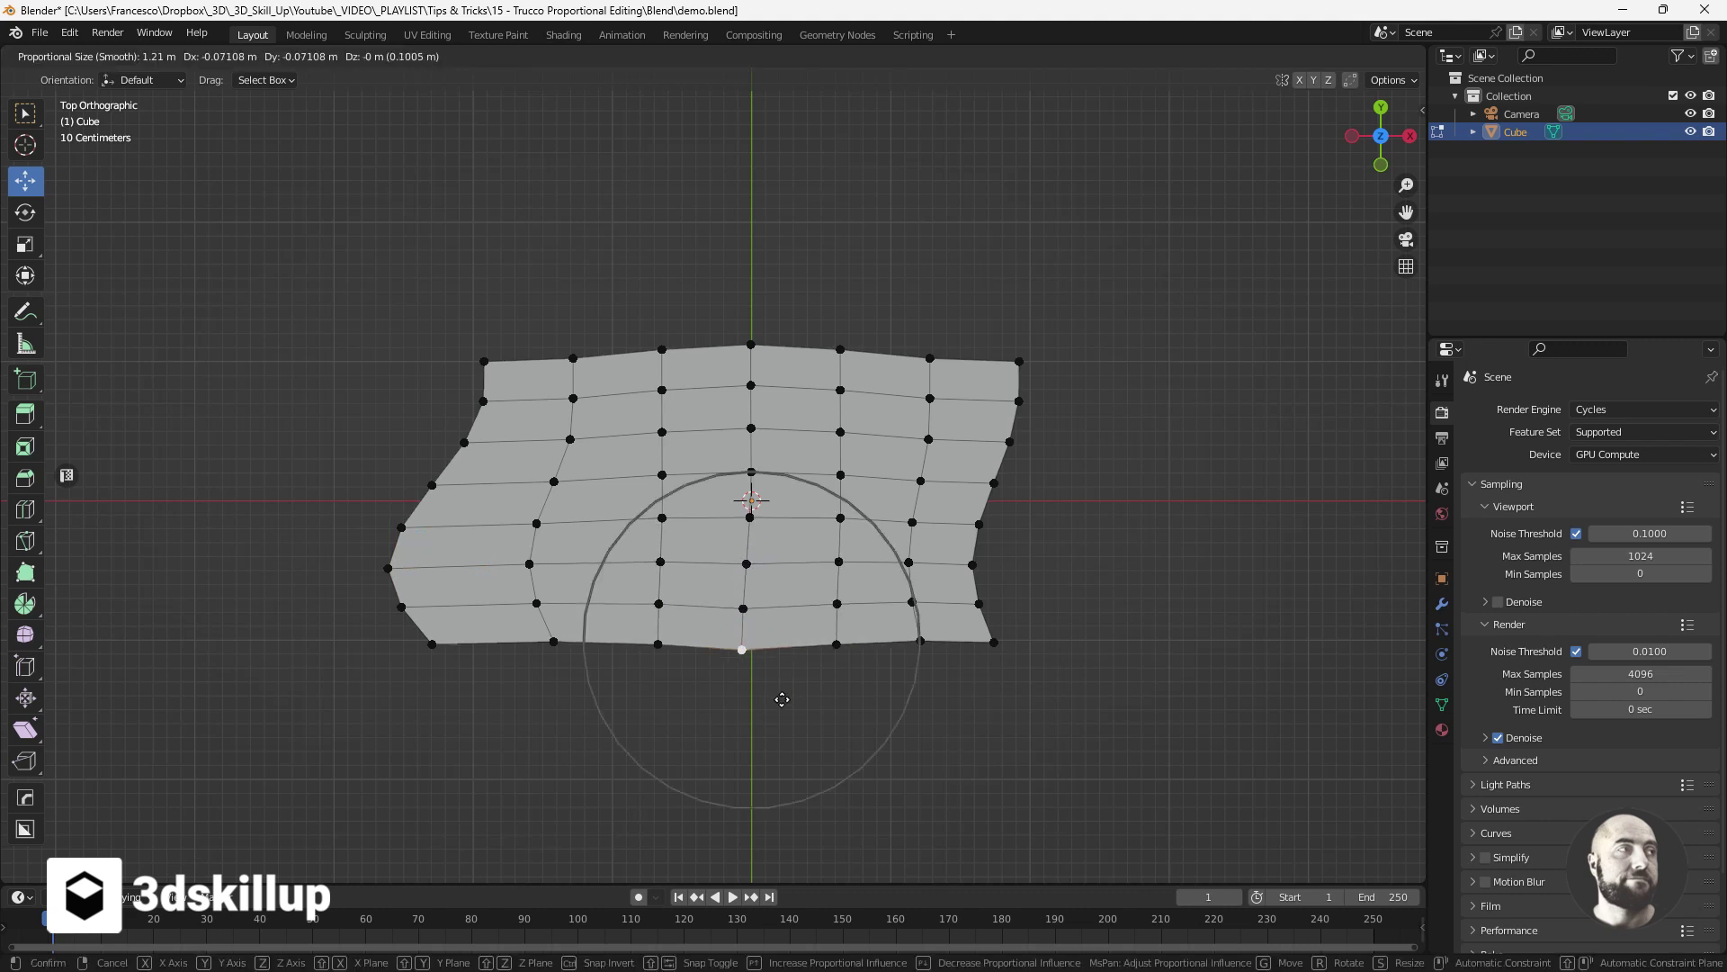
left_click(782, 707)
Set the proportional falloff to Sharp and shift an interior vertex right of centre down and to the left, with about 0.91 m size
left_click(840, 475)
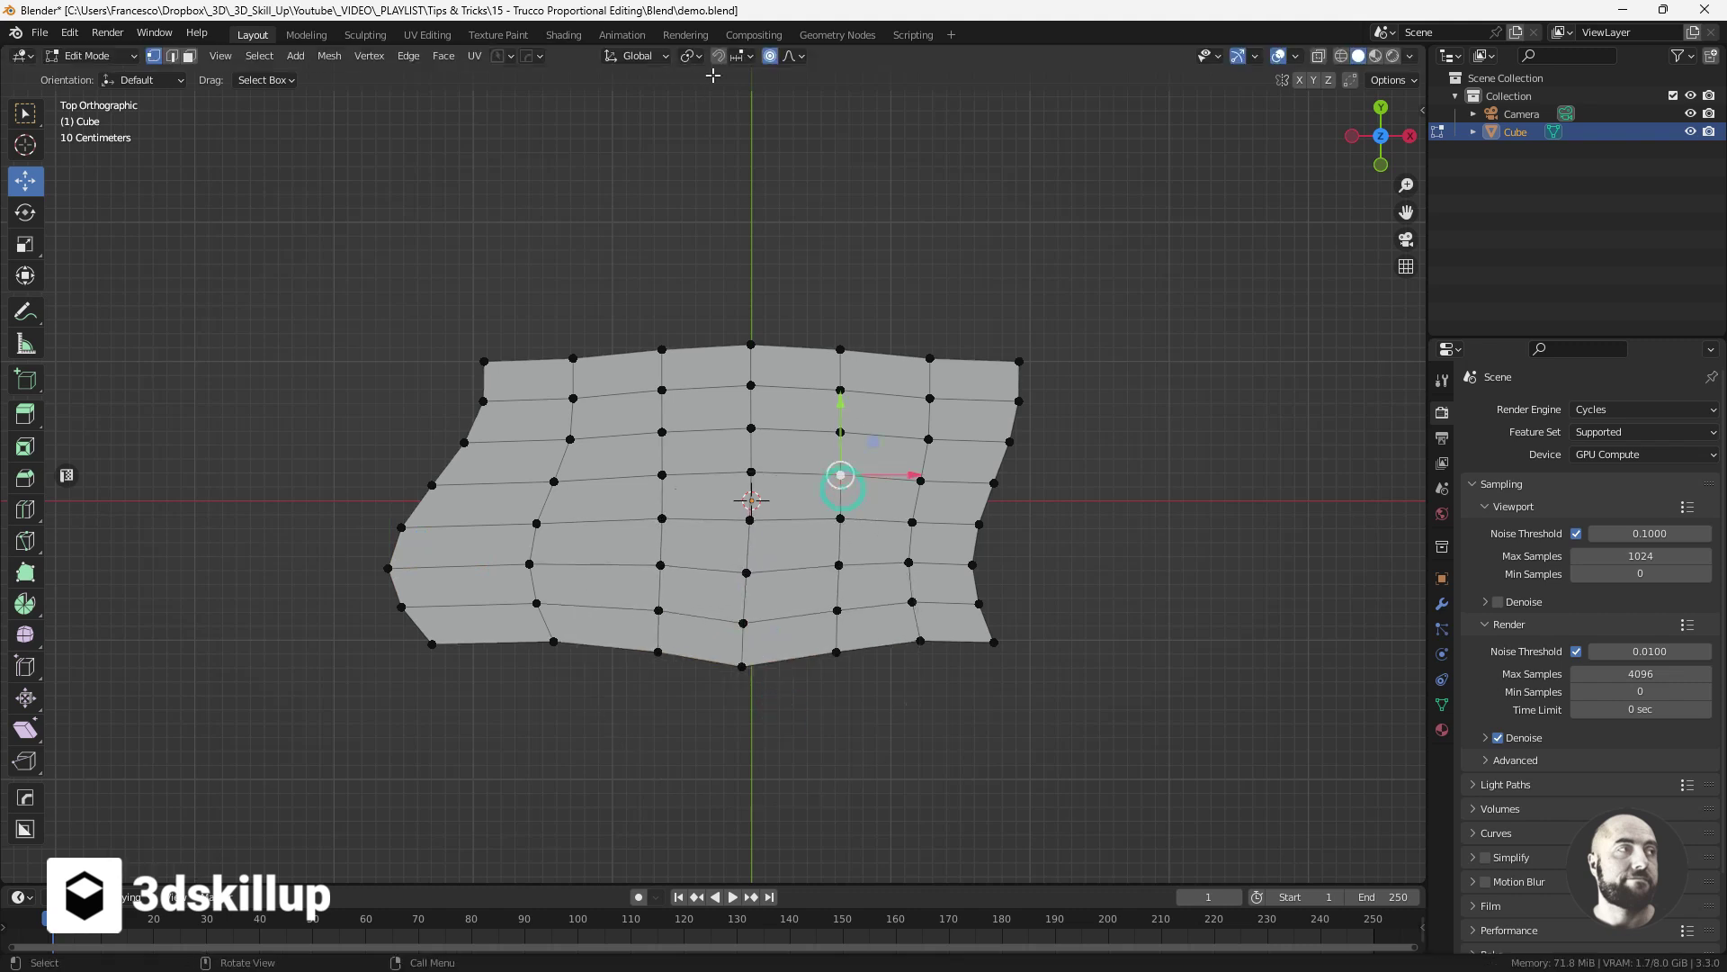
left_click(797, 56)
left_click(779, 209)
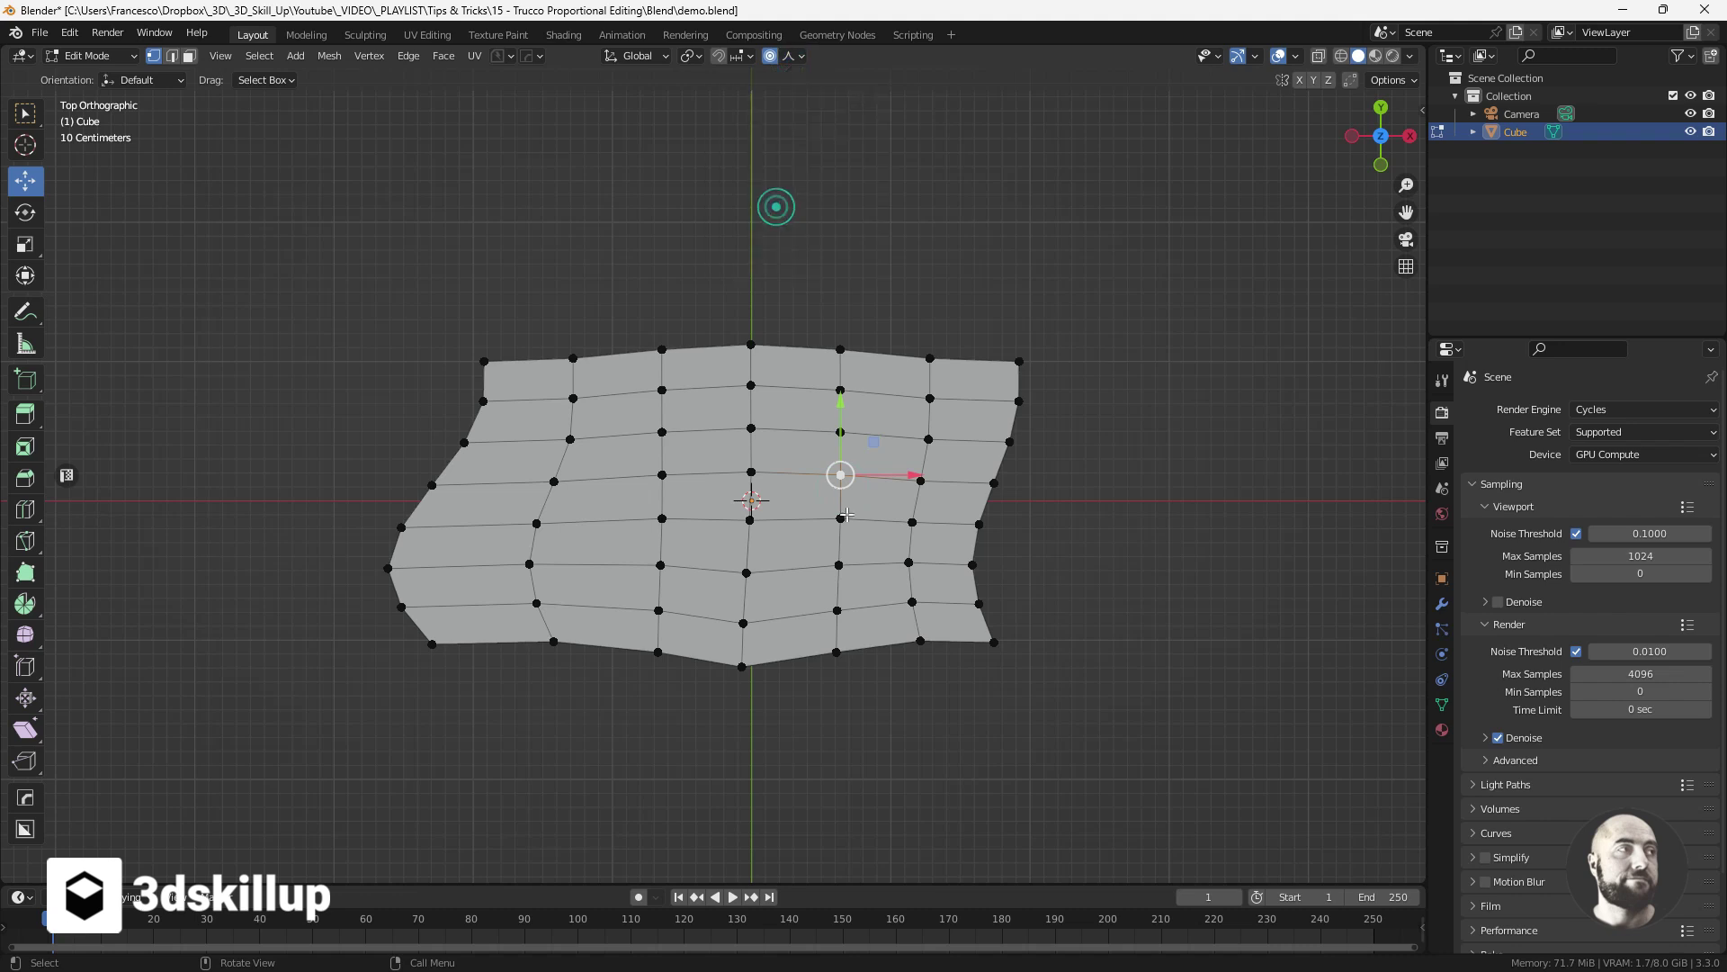
key("g")
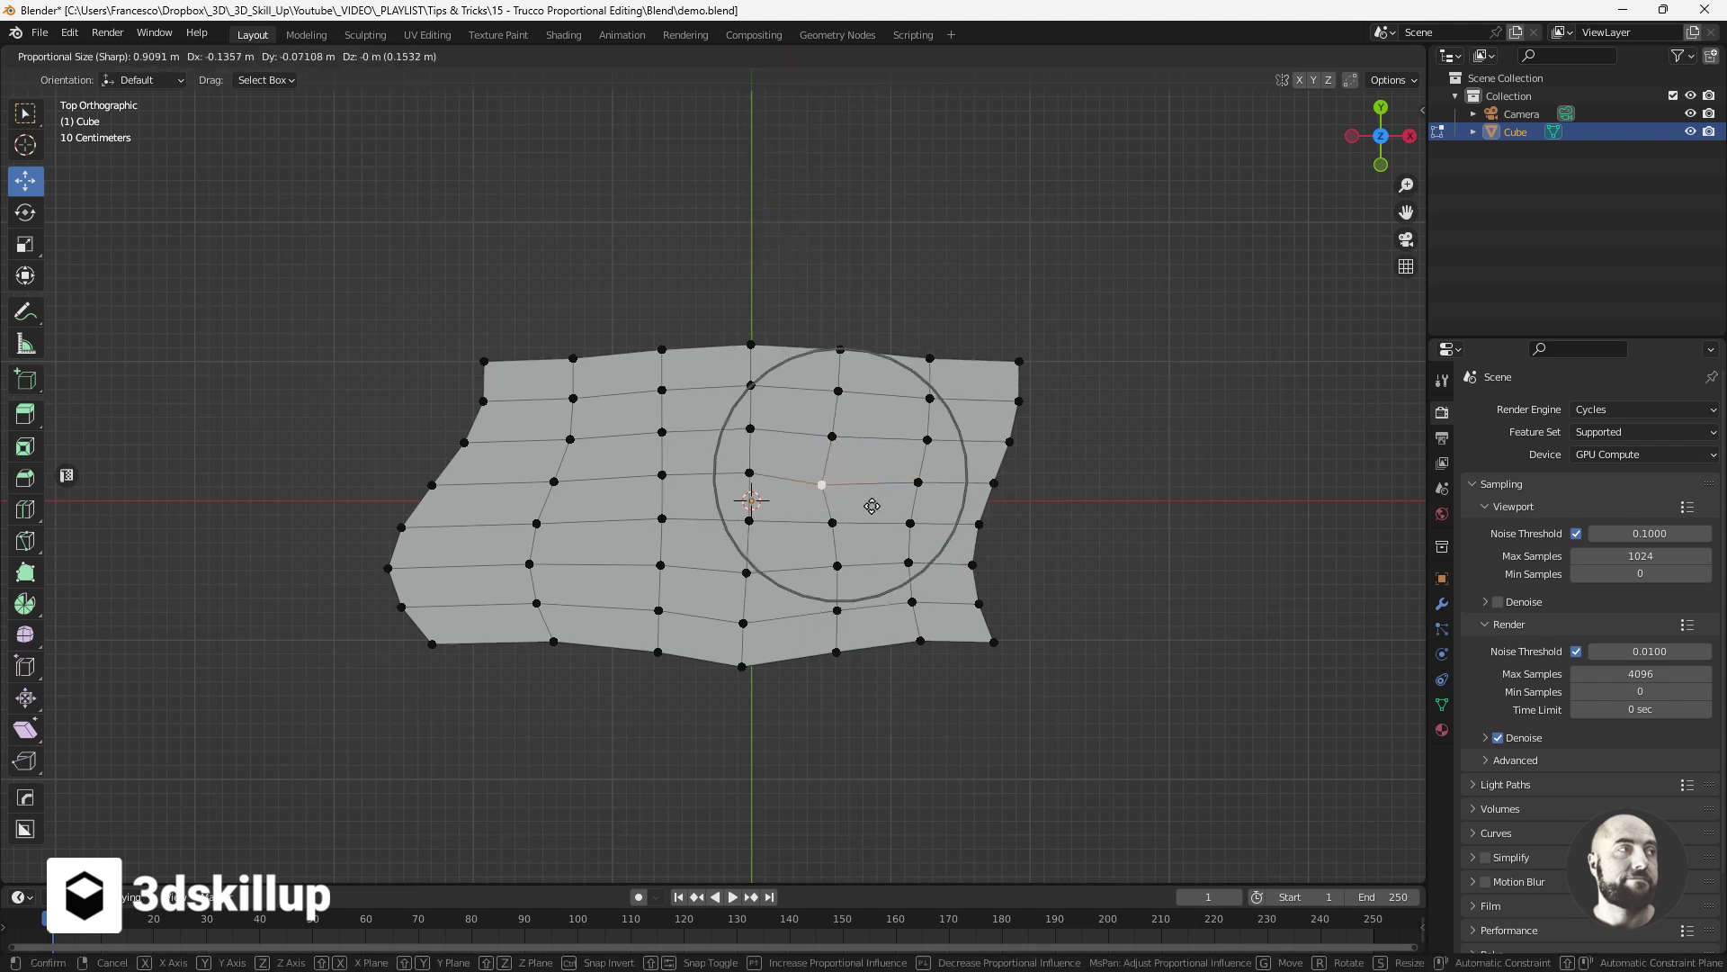
left_click(869, 511)
Pull the second vertex from the right on the top edge down with Sharp falloff and a proportional size of about 0.83 m
left_click(935, 358)
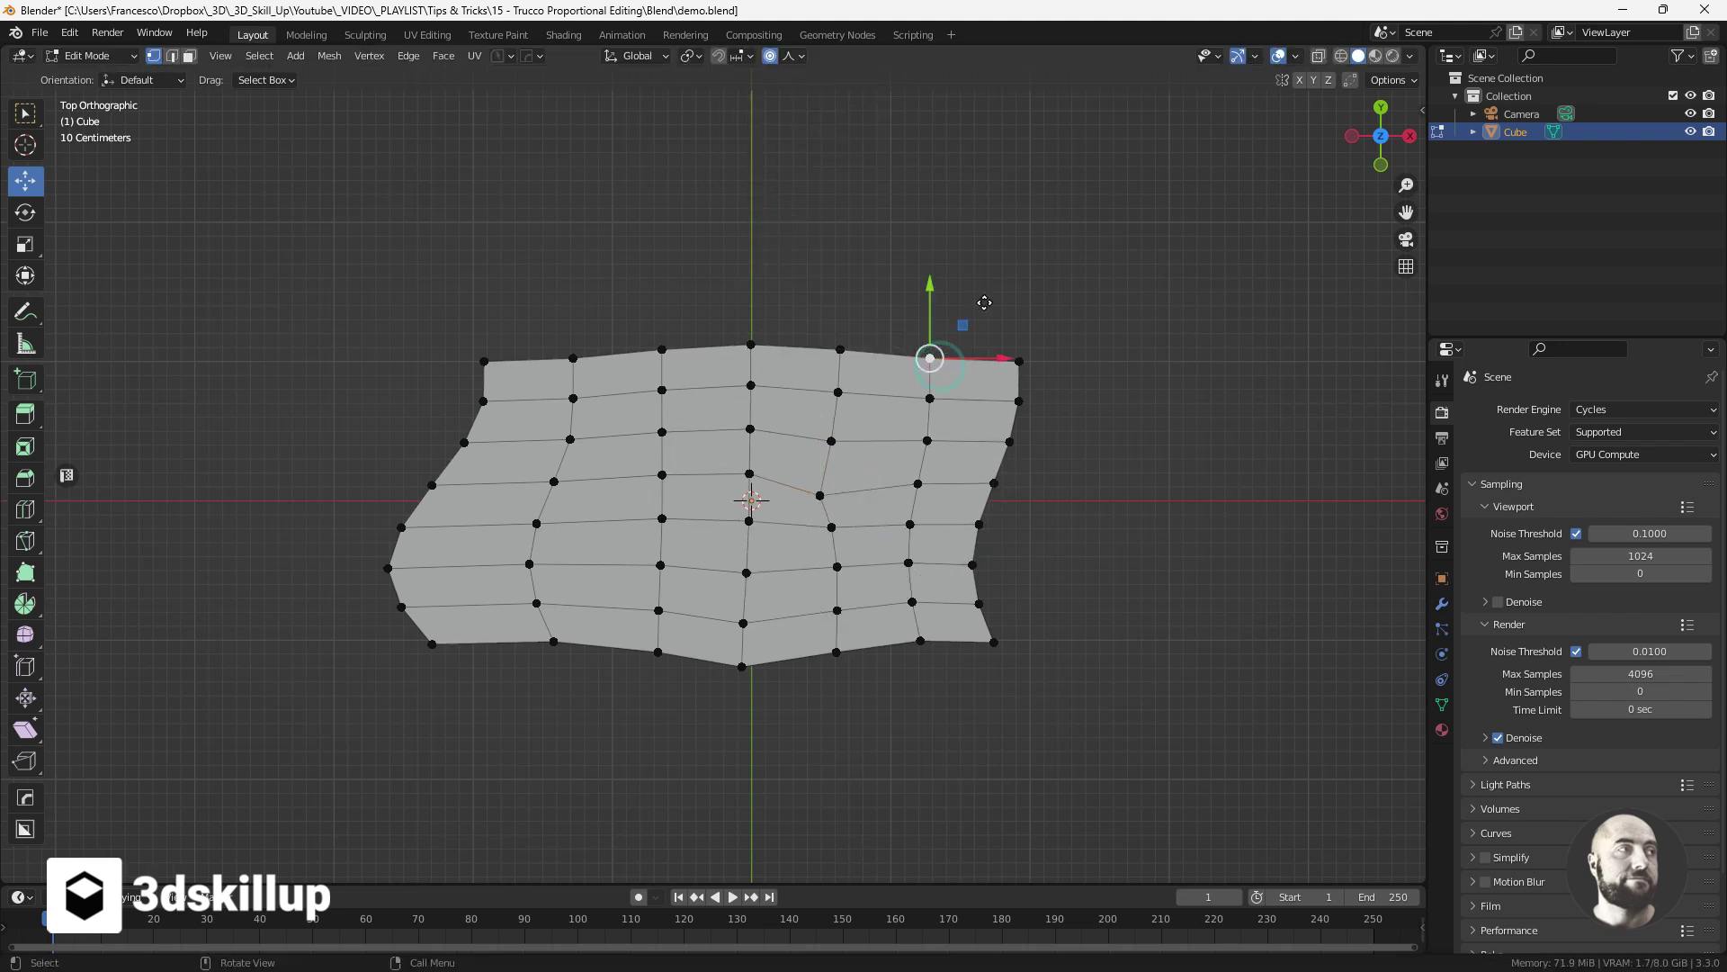
key("g")
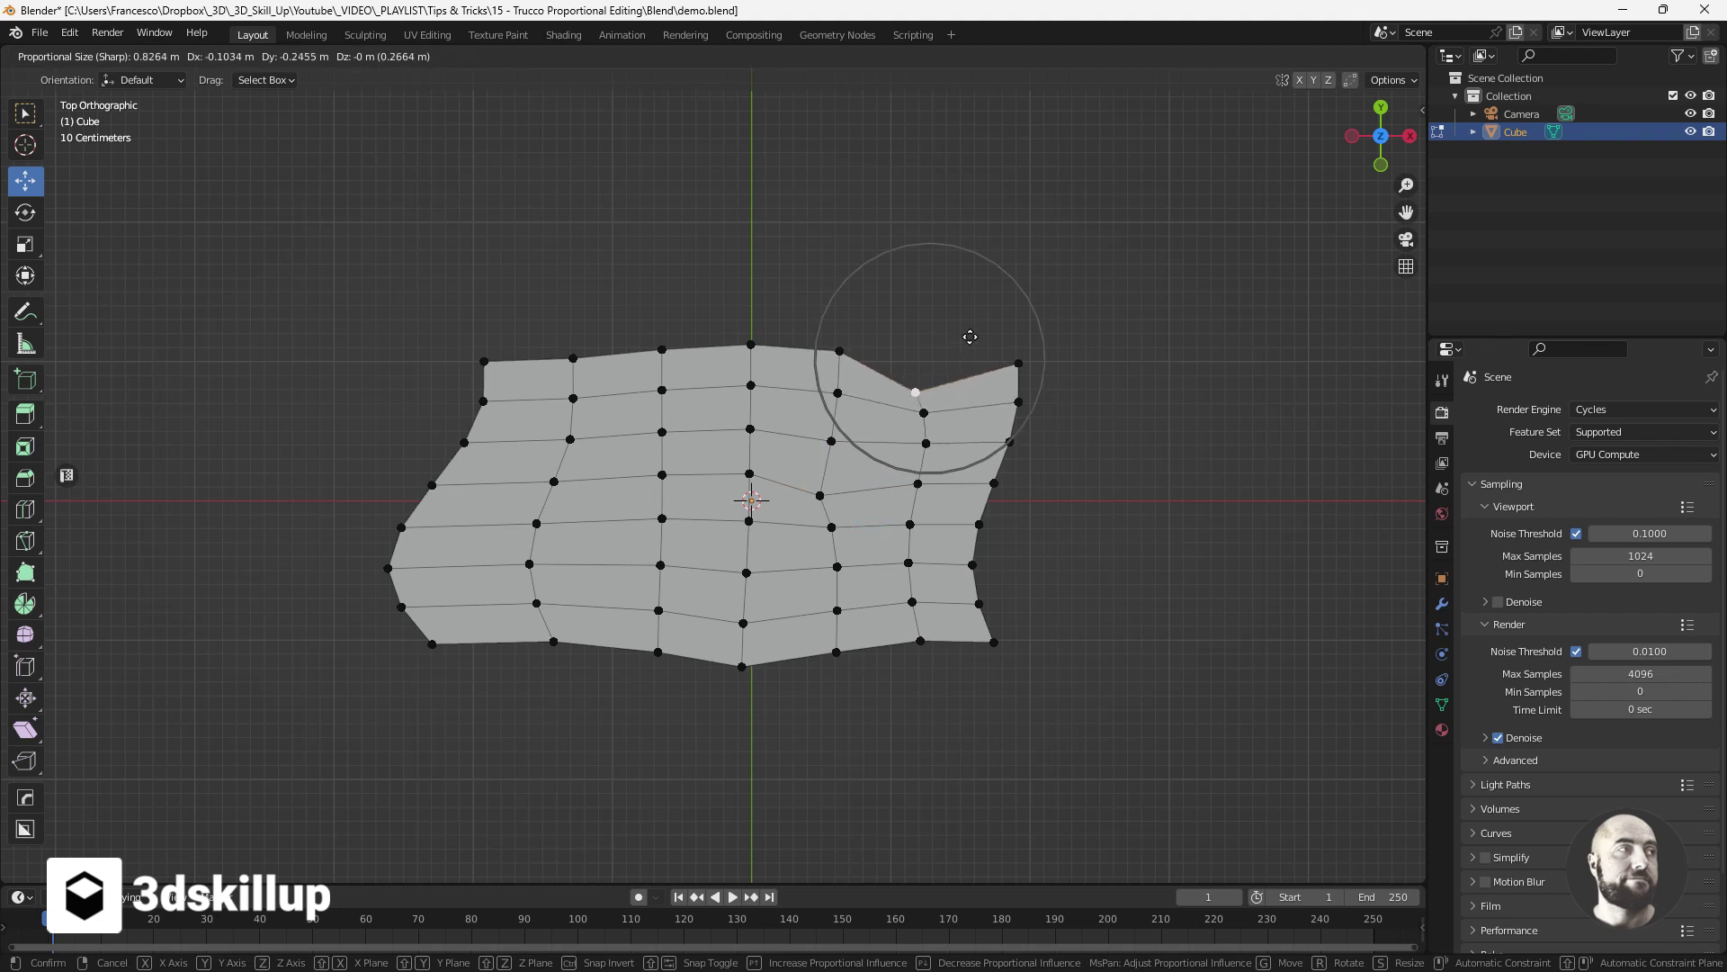
left_click(972, 340)
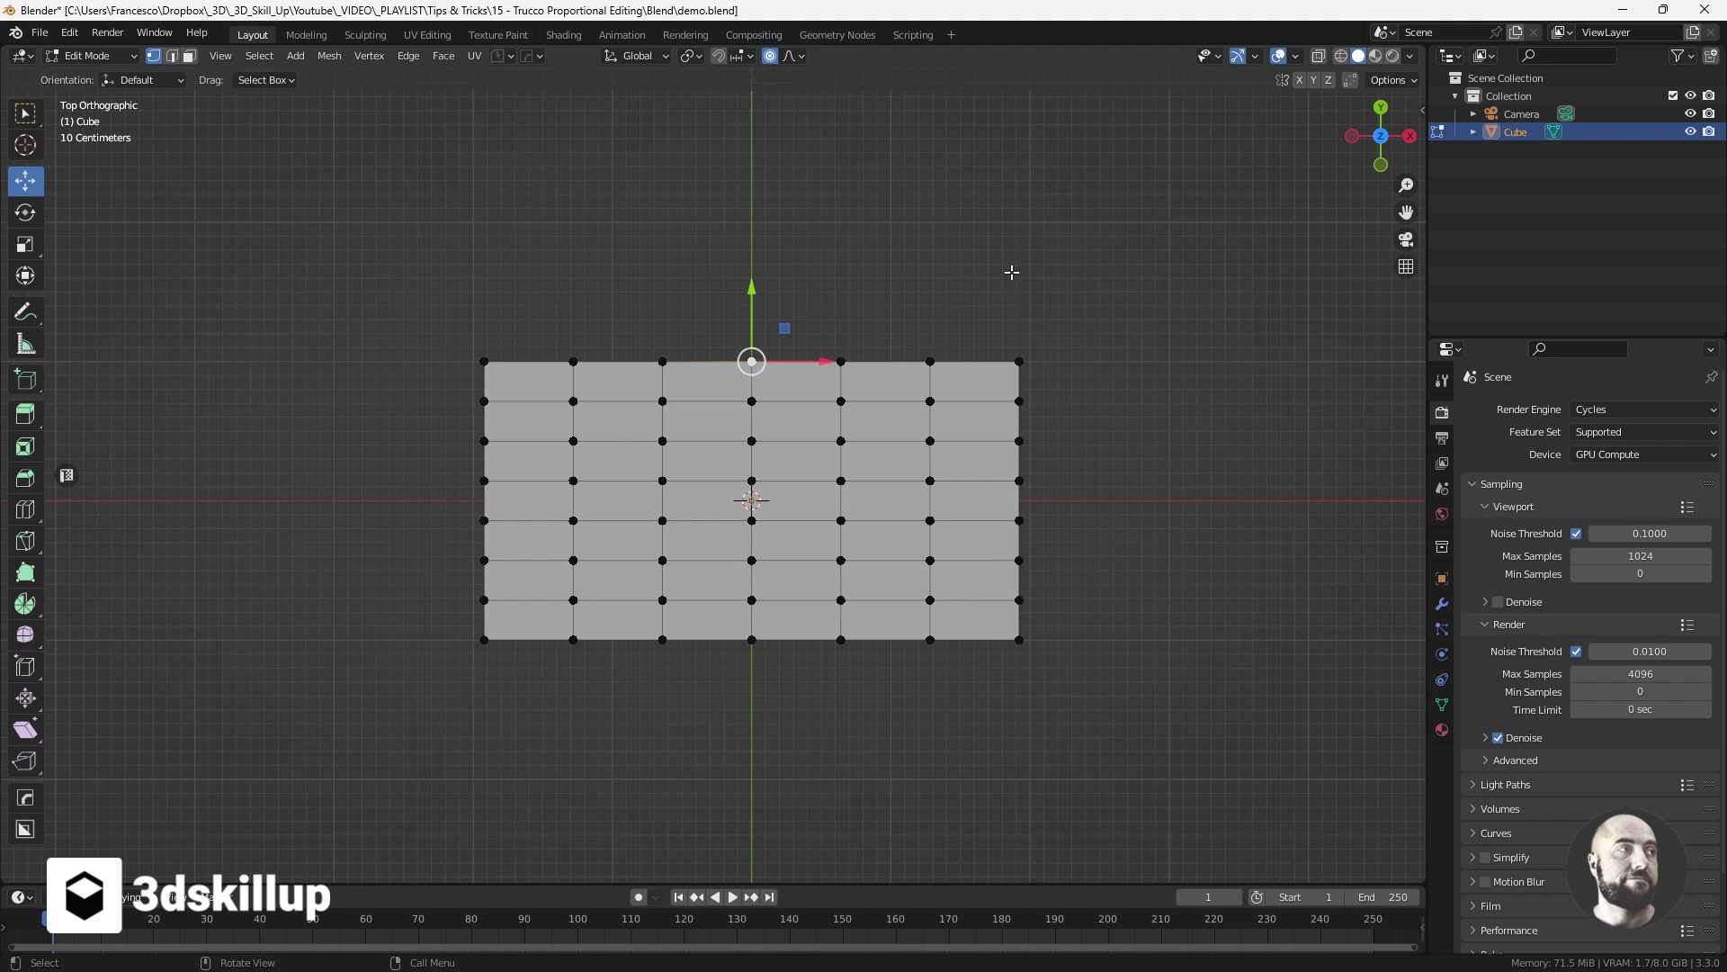
Toggle proportional editing off and on again and clear the vertex selection
left_click(1116, 461)
key("o")
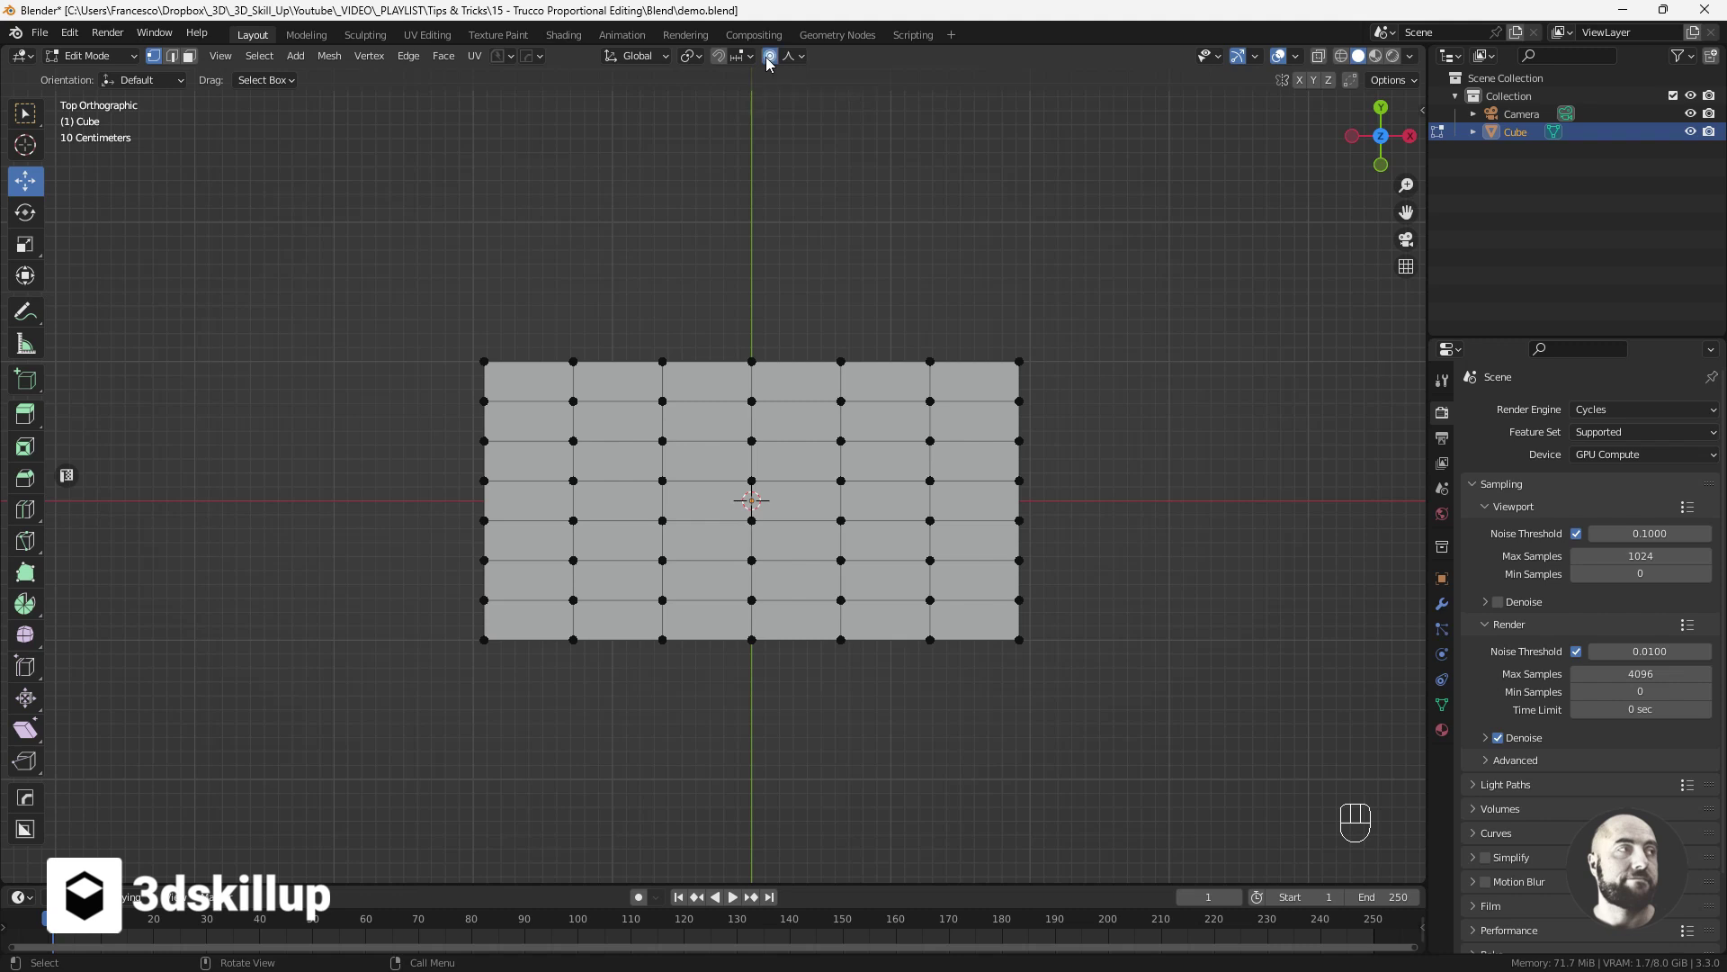
left_click(769, 59)
key("ctrl+z")
key("a")
key("a")
Try moving the second vertex from the right on the top edge while resizing the smooth influence radius, and turn proportional editing off
left_click(930, 361)
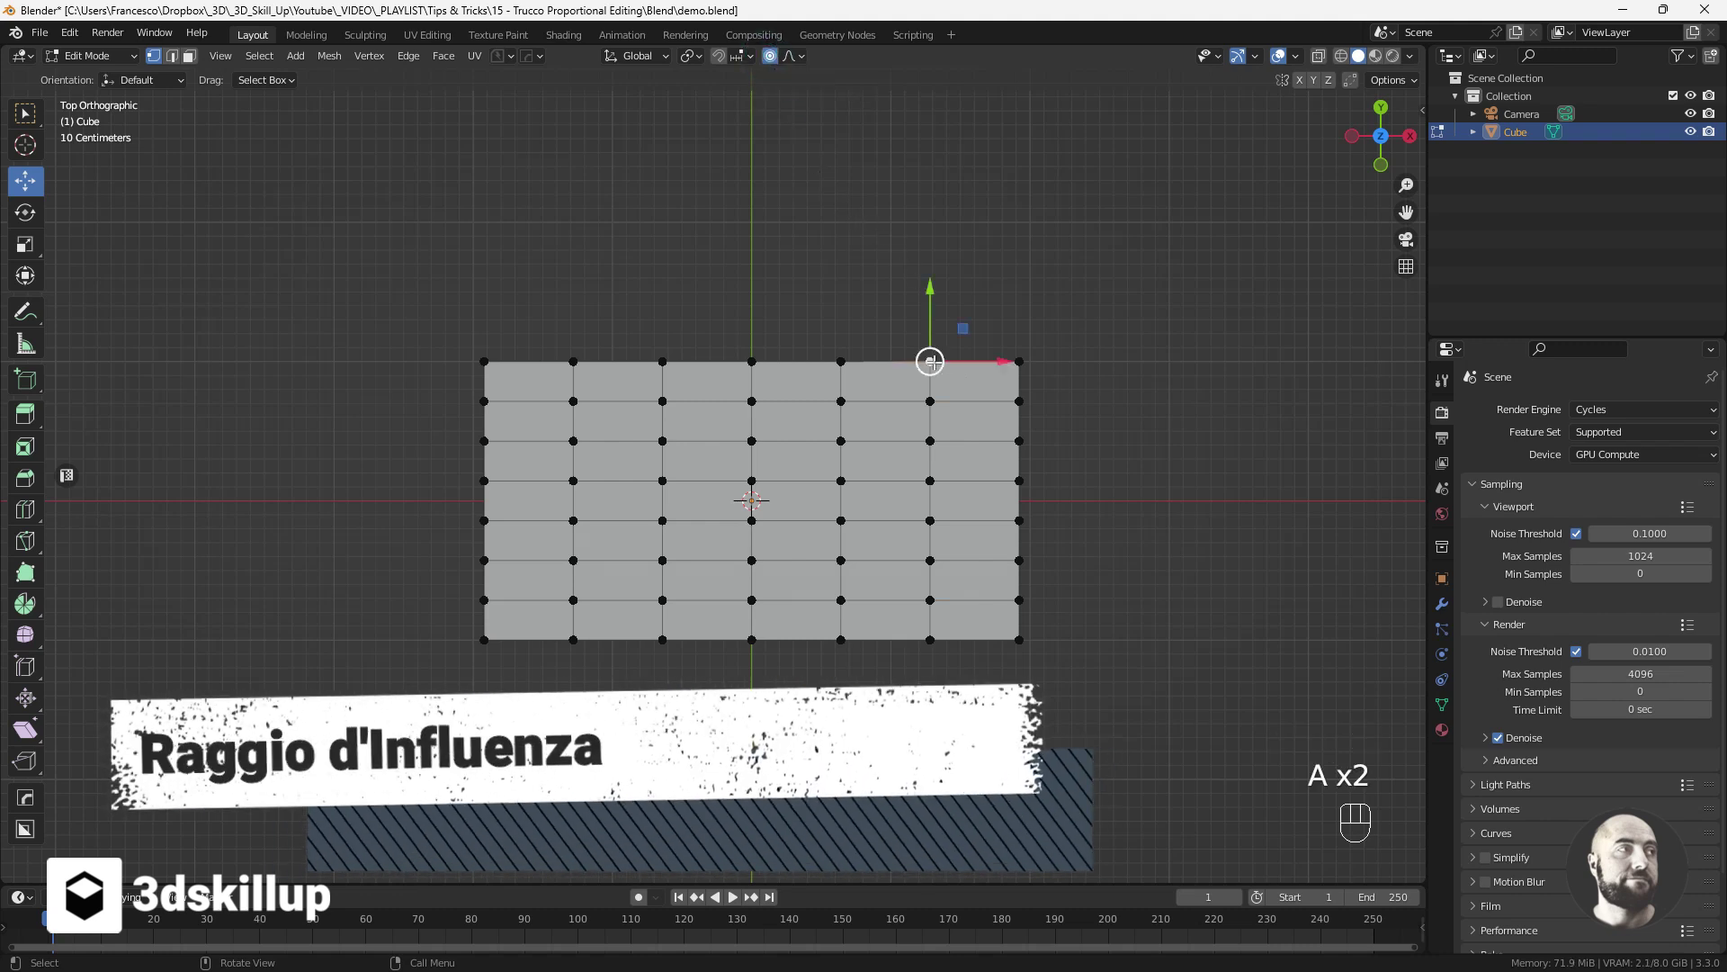
key("g")
scroll(933, 362, "down", 6)
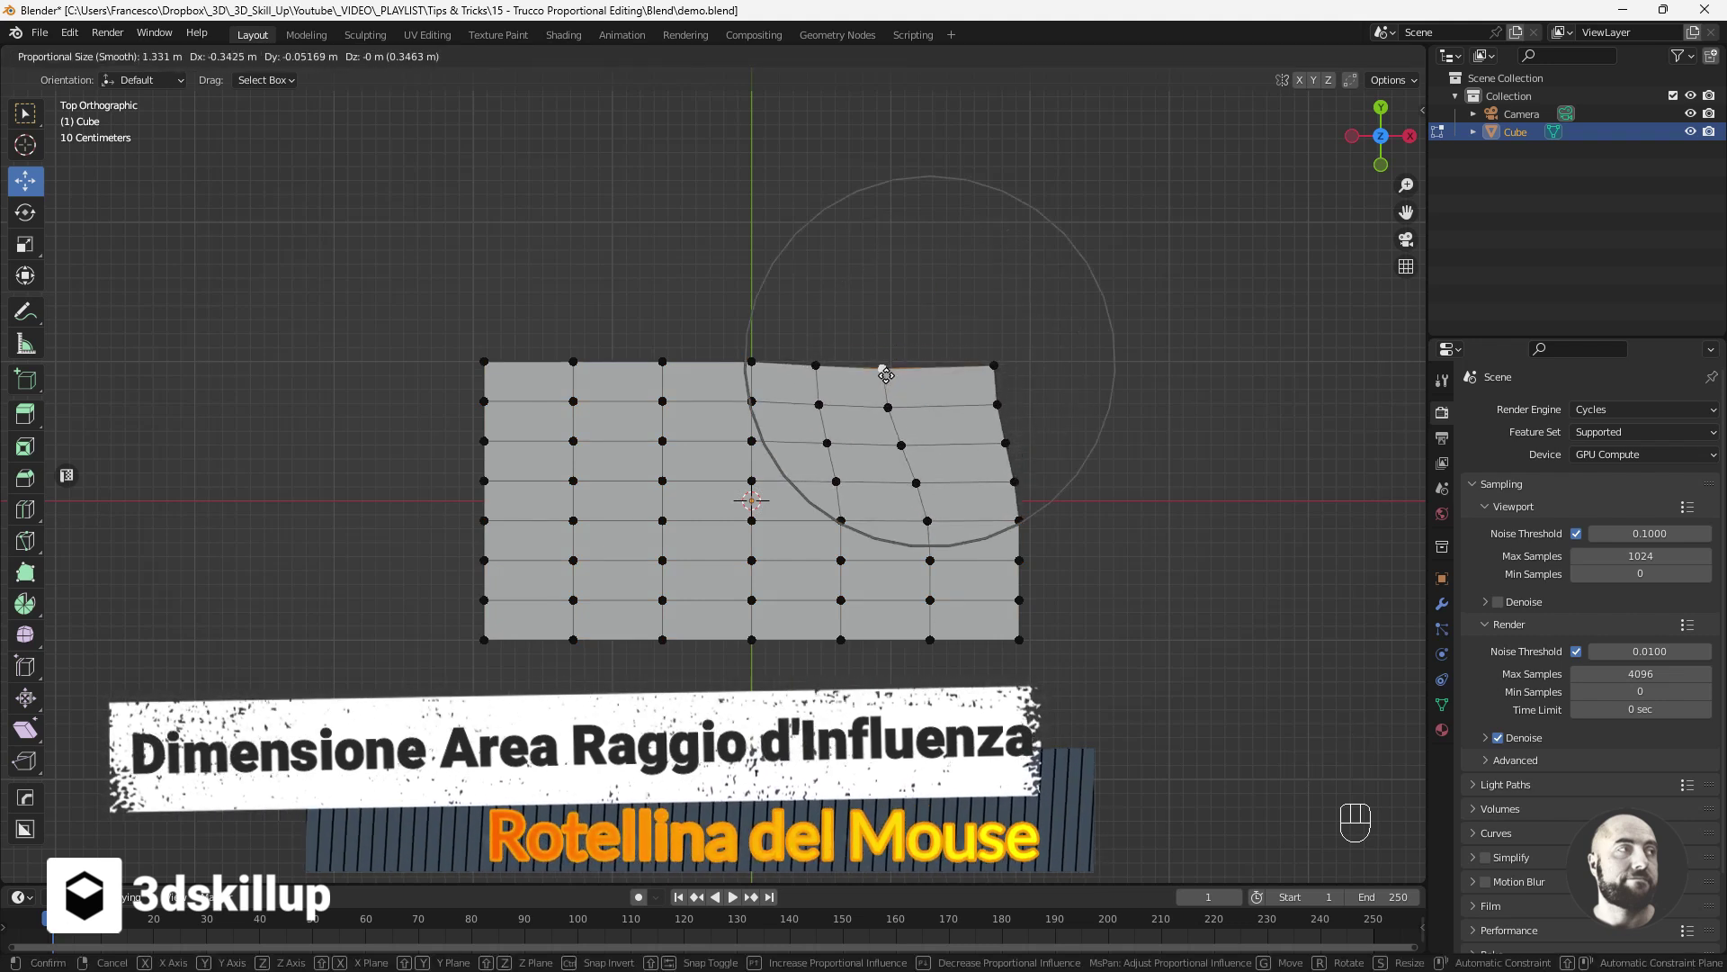
right_click(933, 370)
key("o")
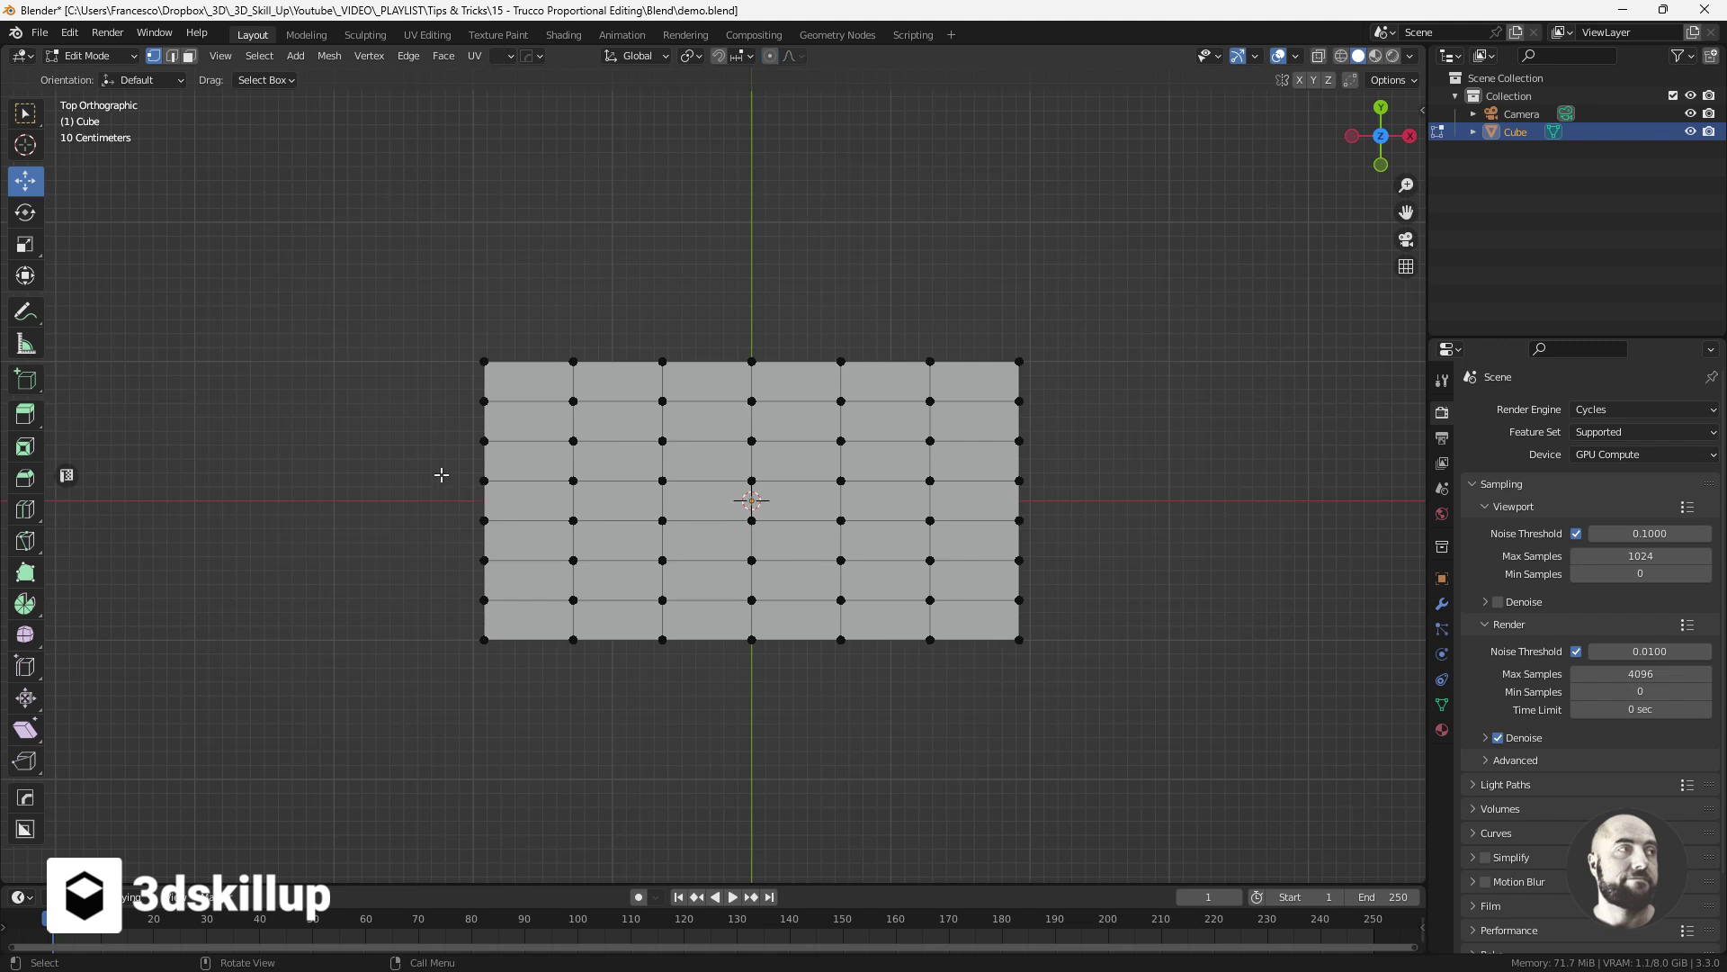
Save the file and hide the lower five rows of the grid's vertices
key("b")
left_click_drag(418, 457, 1094, 707)
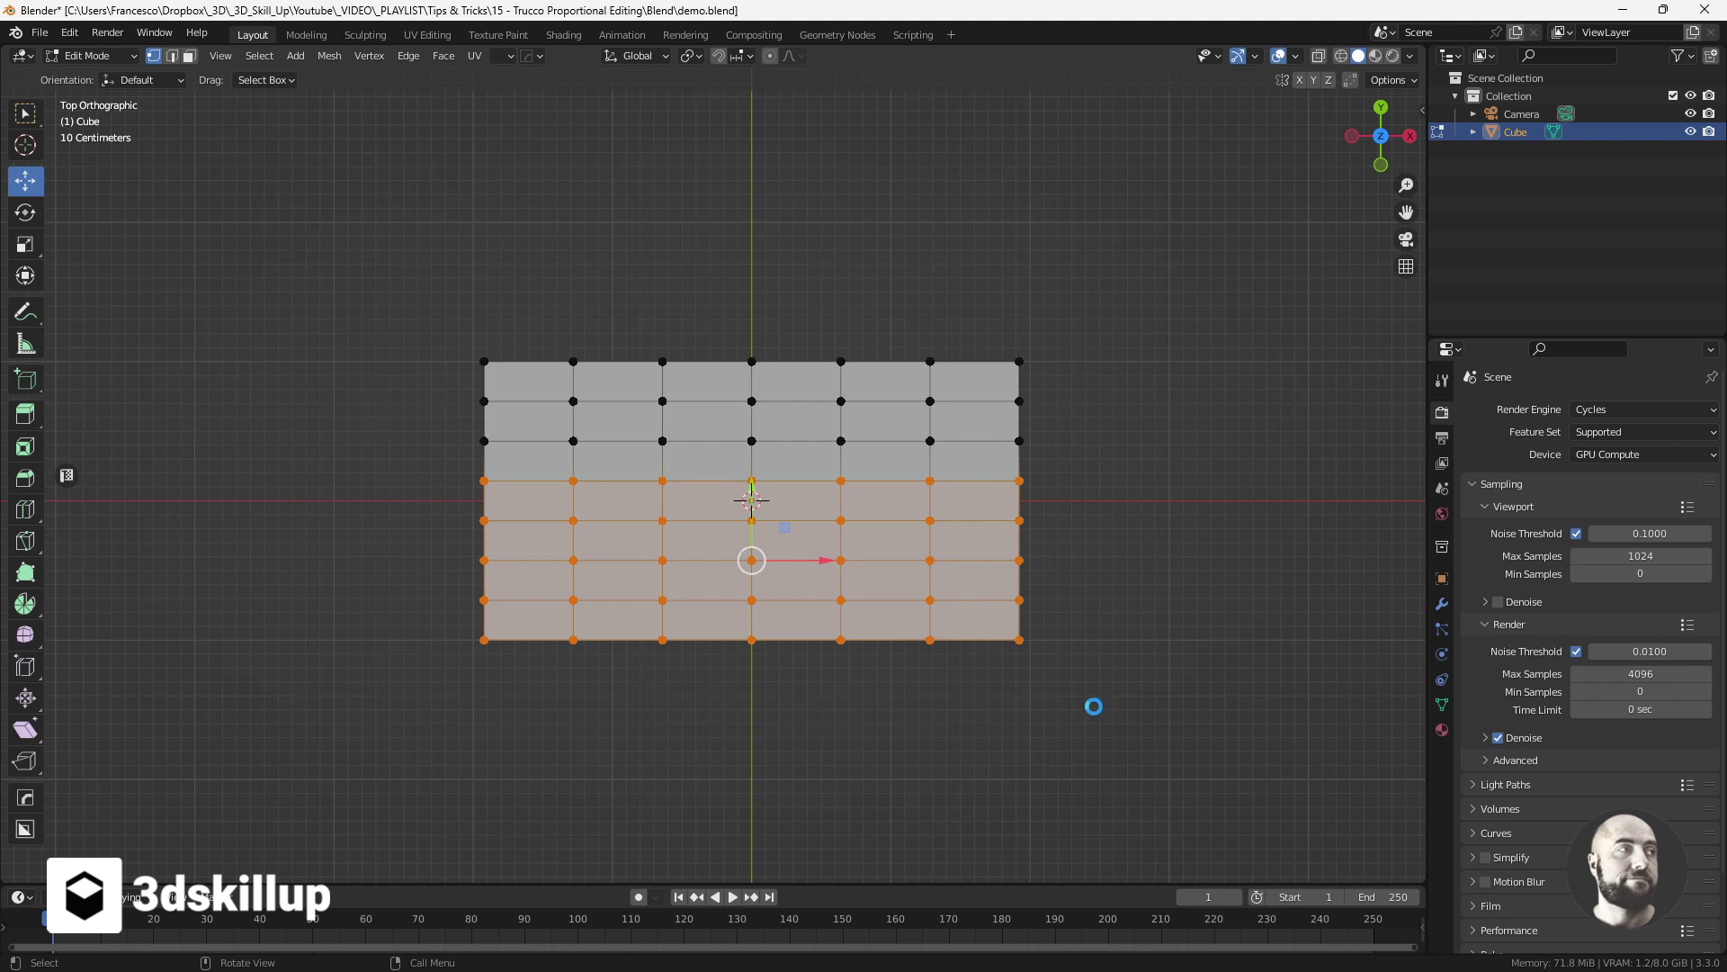
key("ctrl+s")
key("h")
Raise the top-left corner vertex about 1 m using smooth proportional editing with about 5.05 m size, and reveal the hidden vertices
left_click(770, 56)
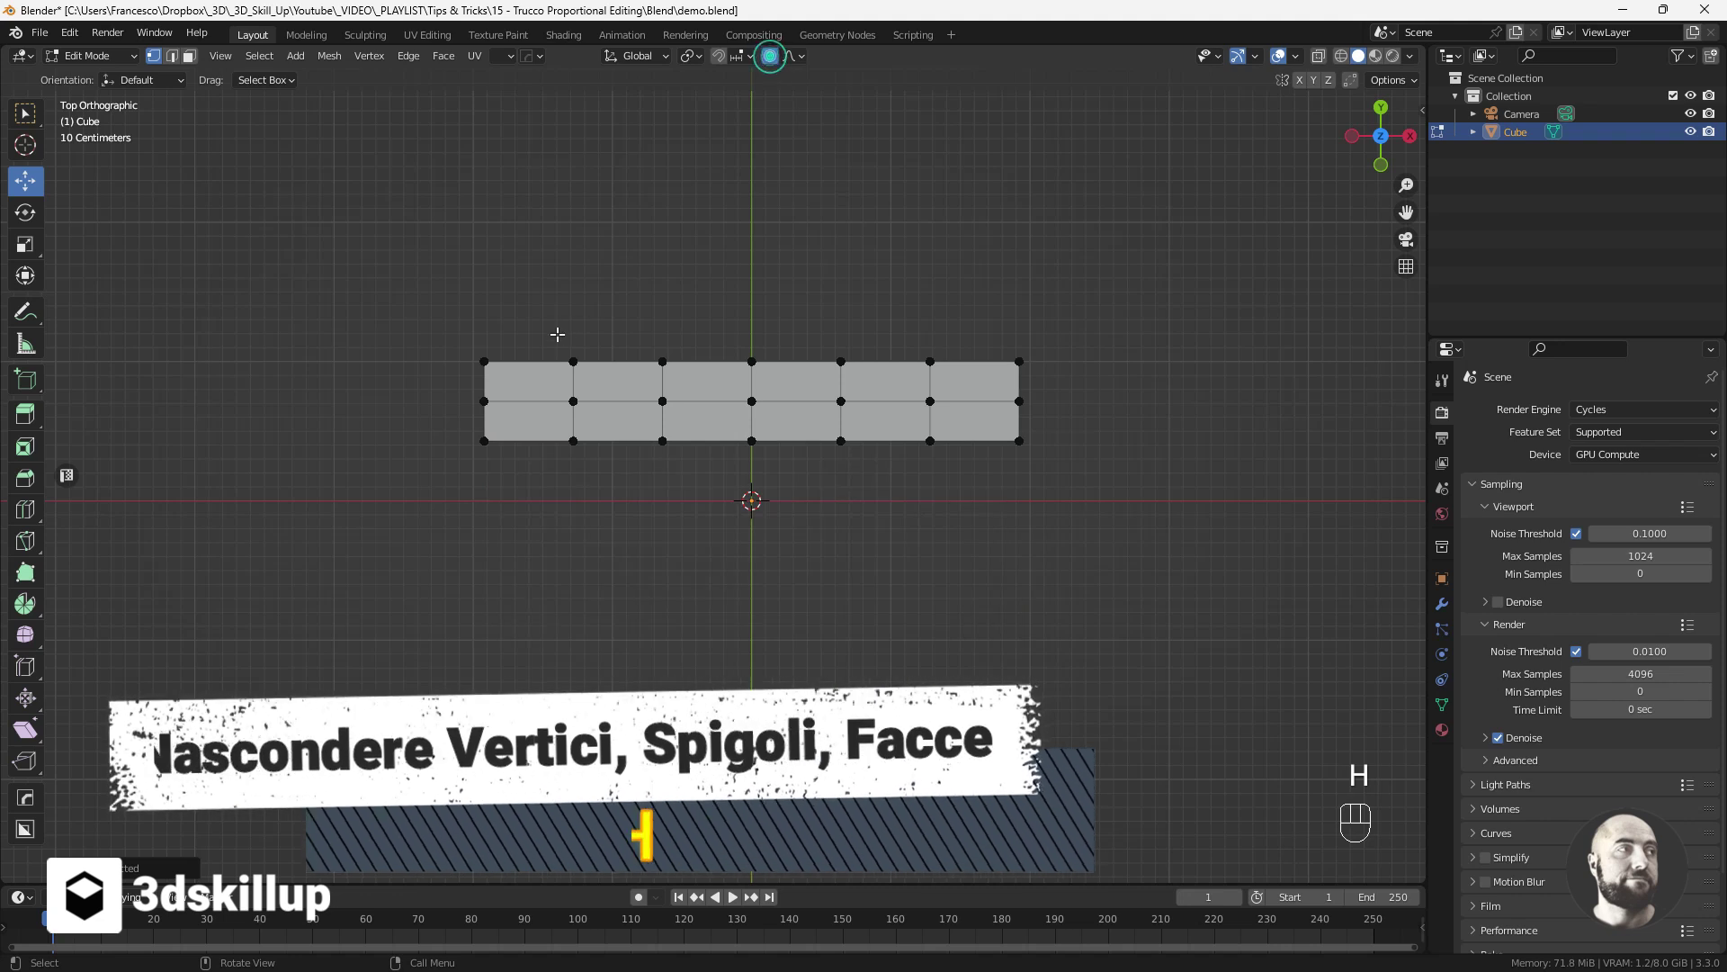
left_click(484, 360)
key("g")
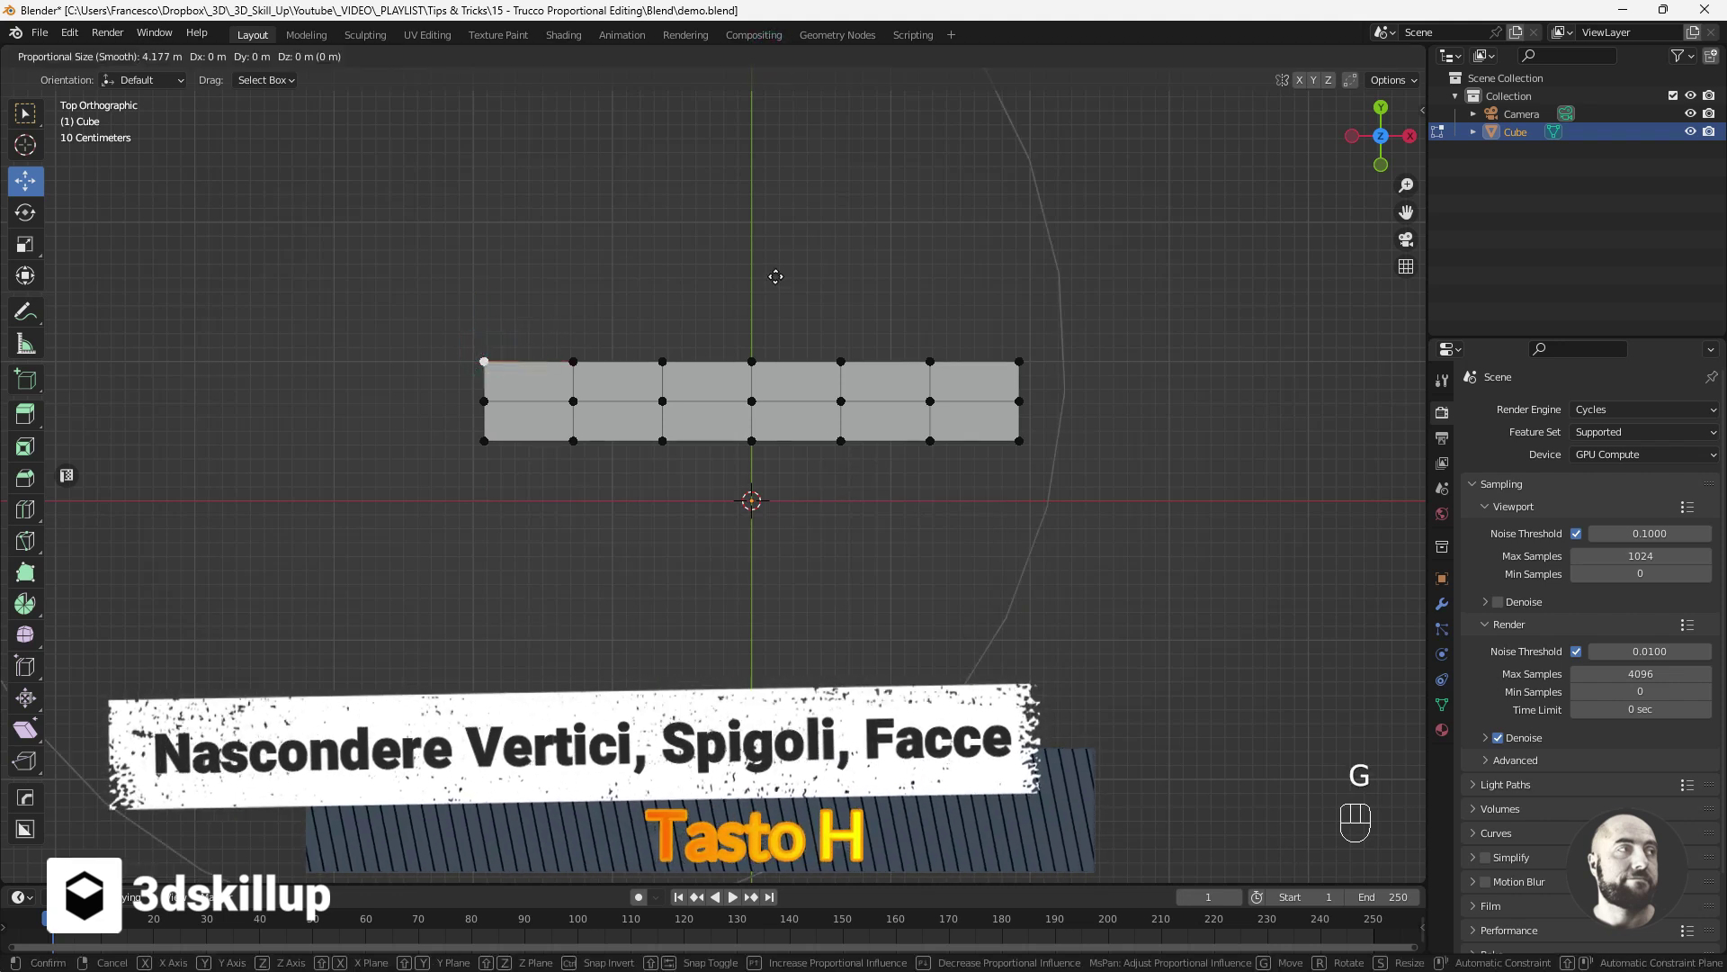
scroll(775, 276, "down", 2)
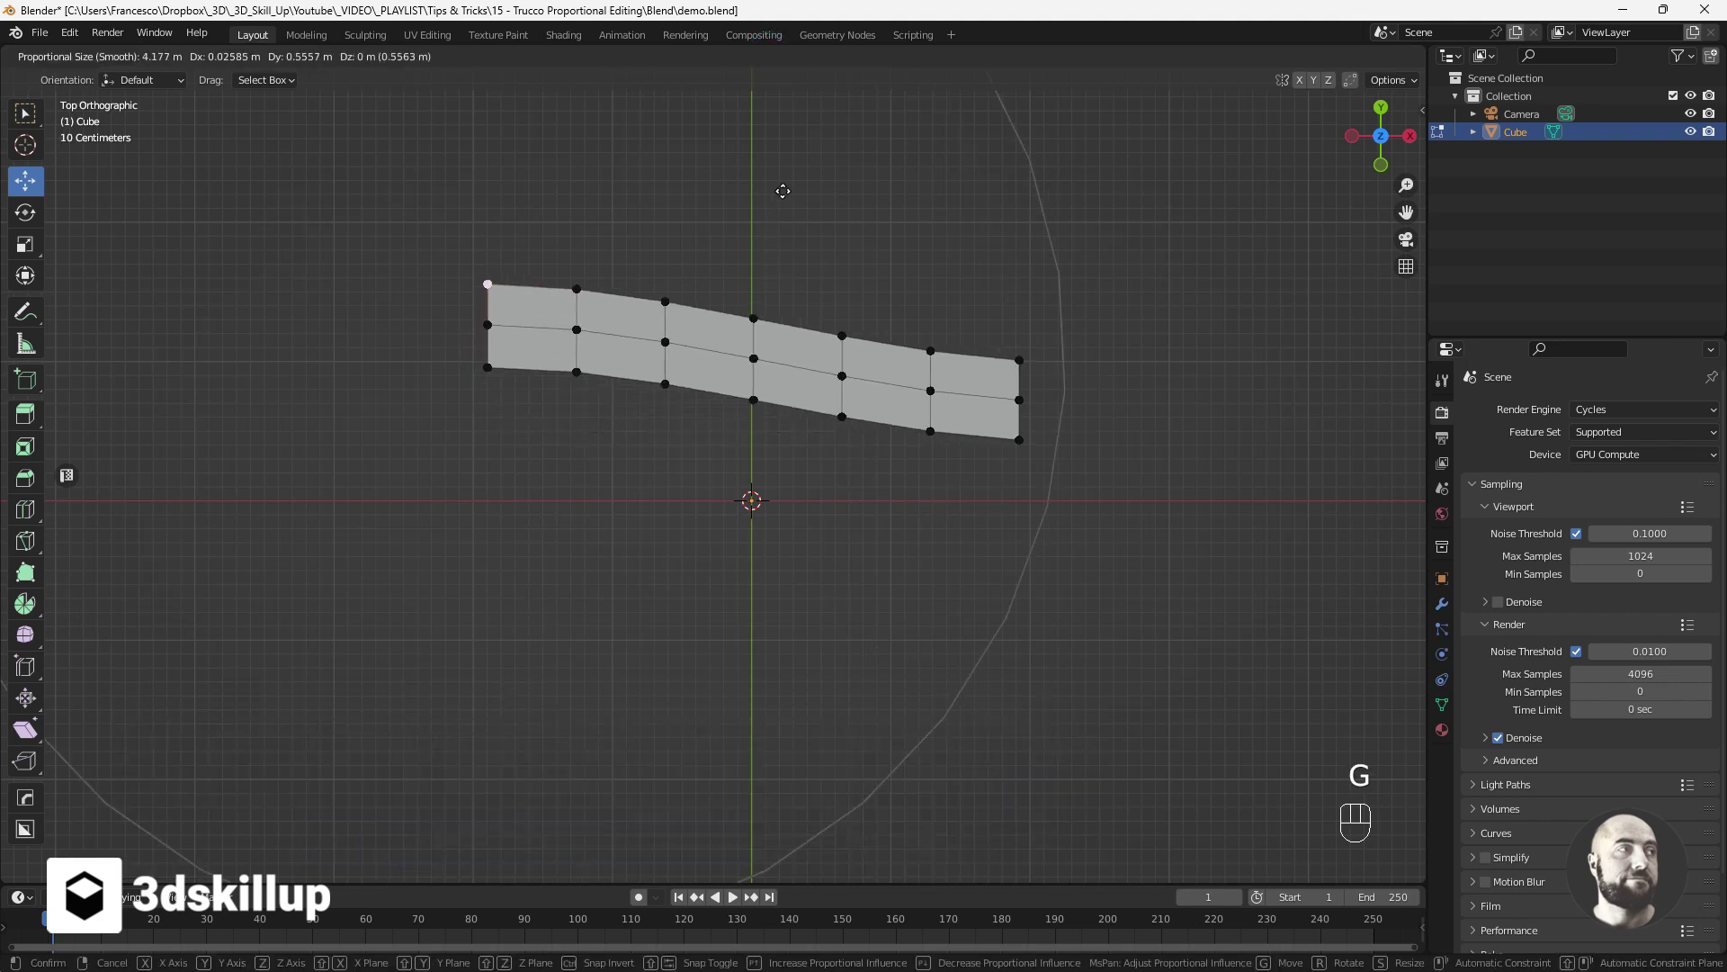
scroll(834, 141, "down", 2)
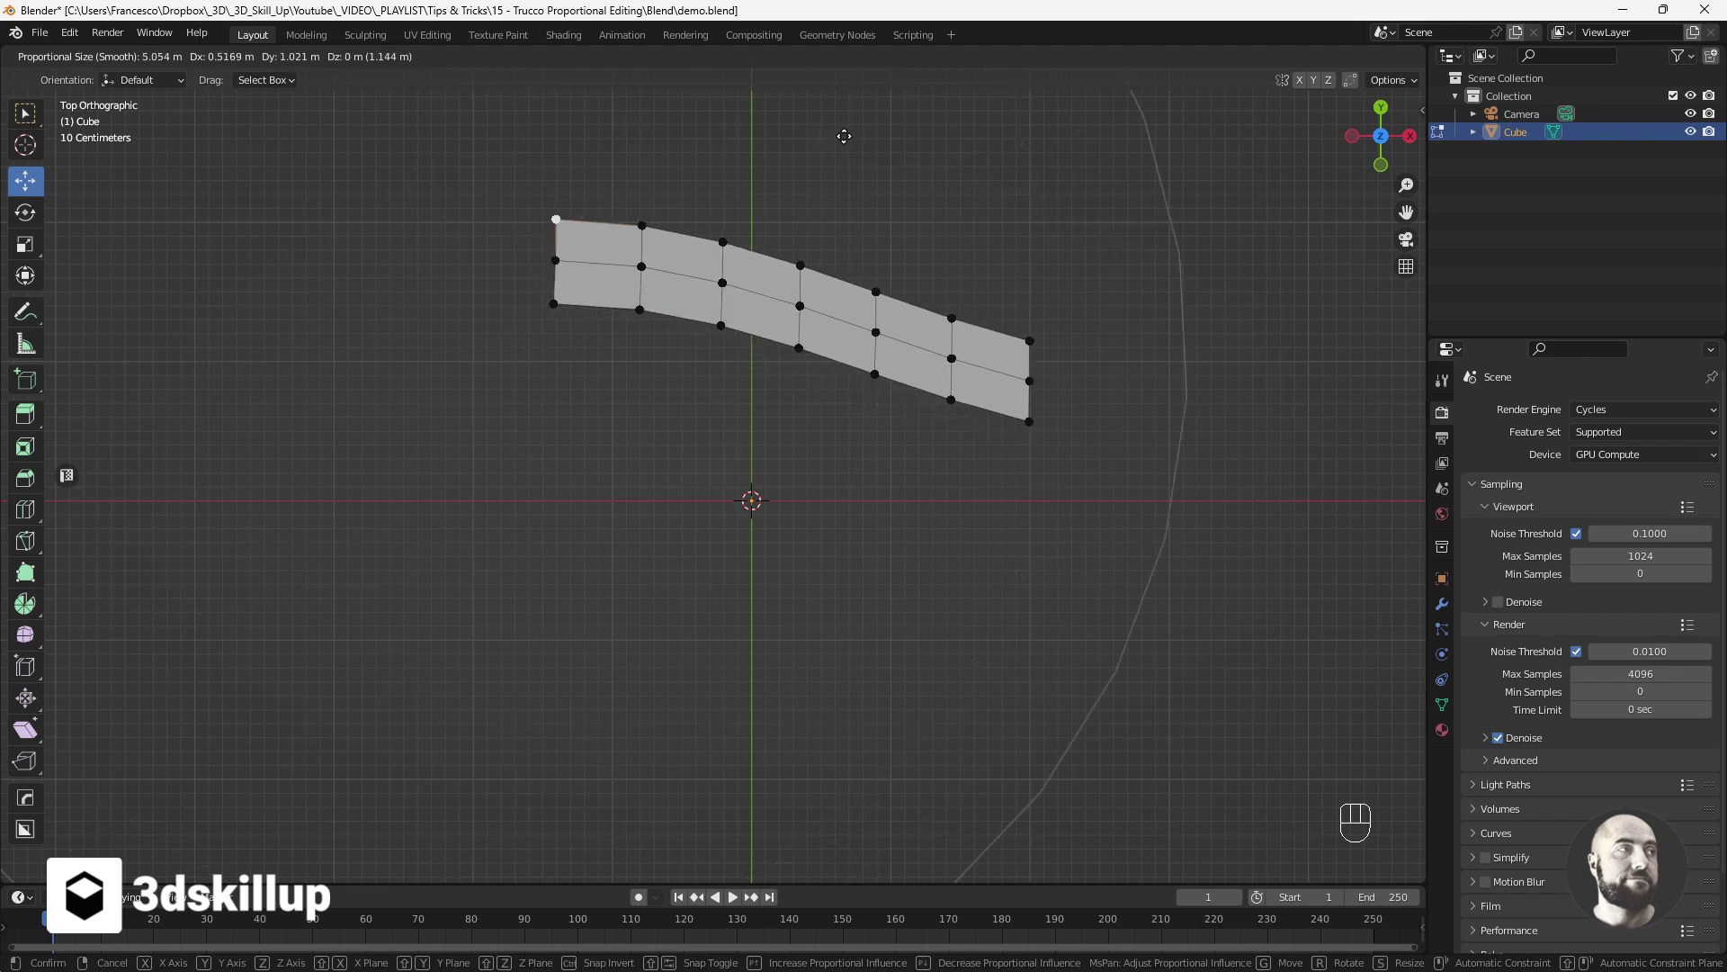
left_click(806, 140)
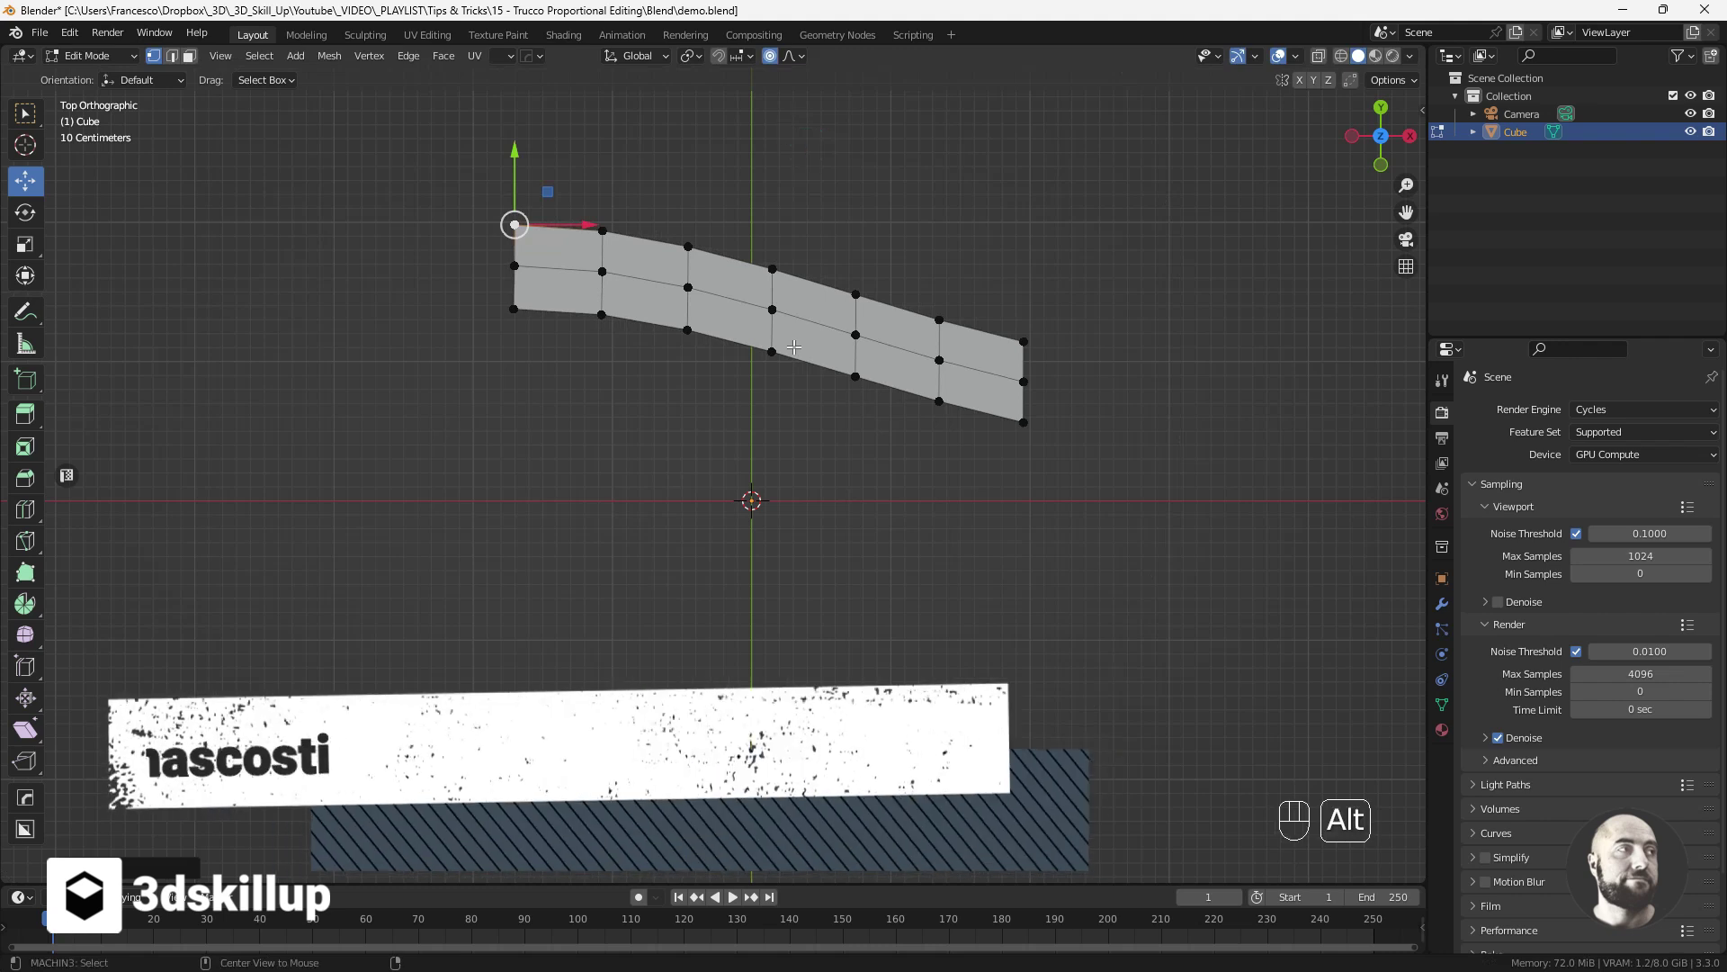
key("alt+h")
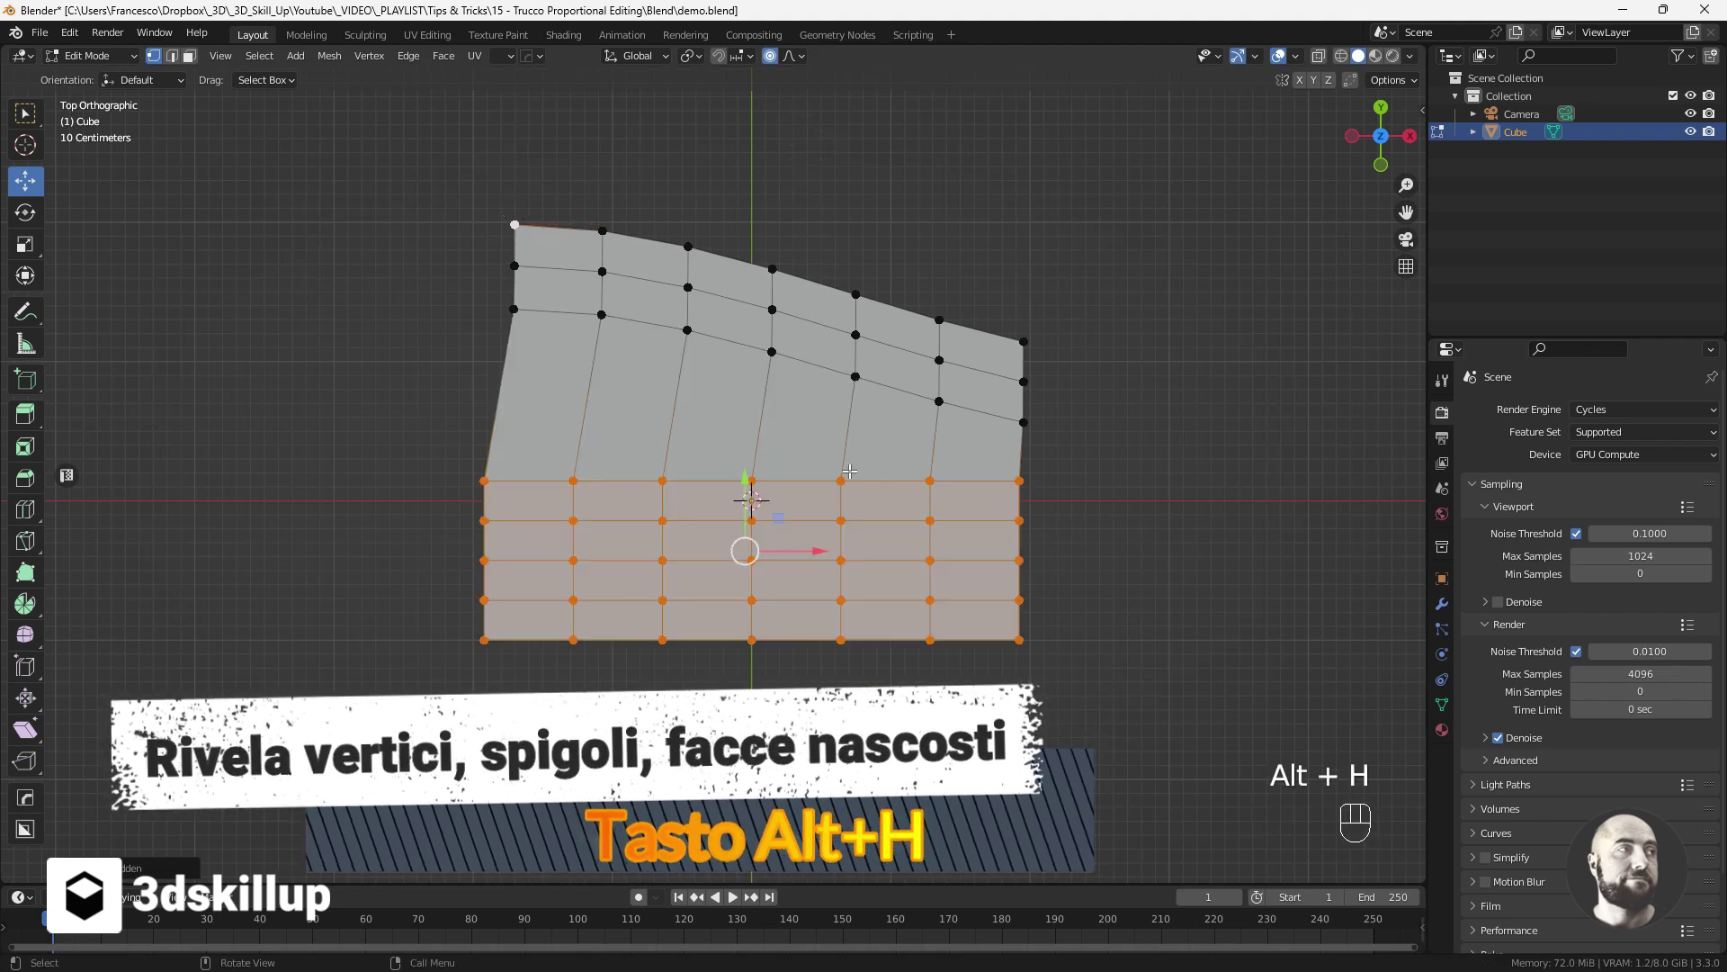